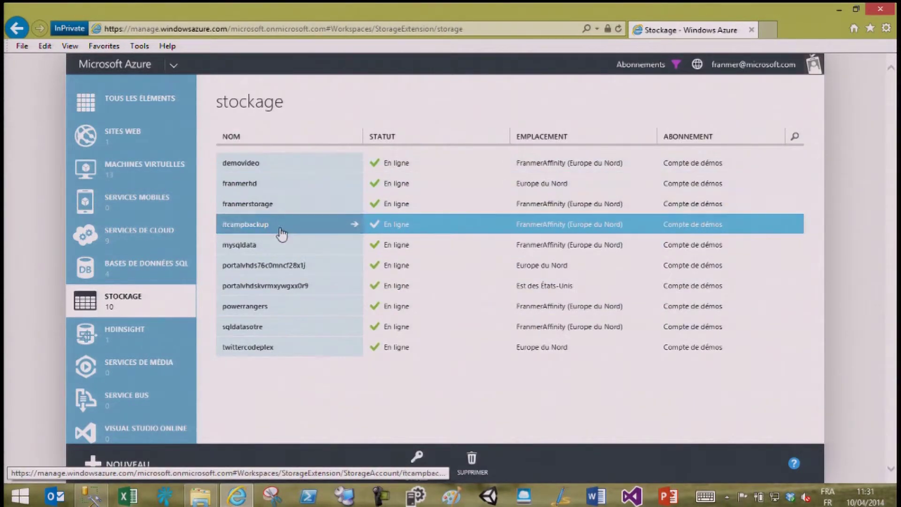
# - Open the franmerbackups container among the itcampbackup storage account's containers to examine its contents
pyautogui.click(247, 228)
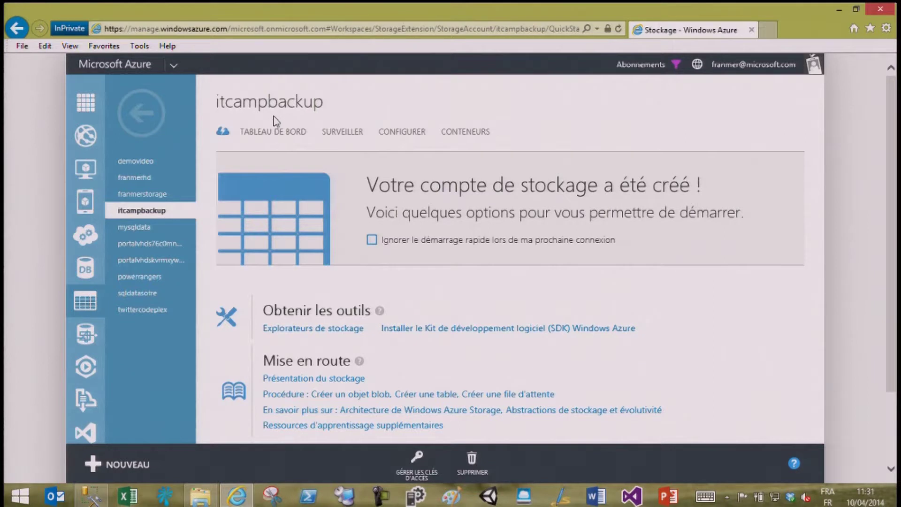
pyautogui.click(462, 137)
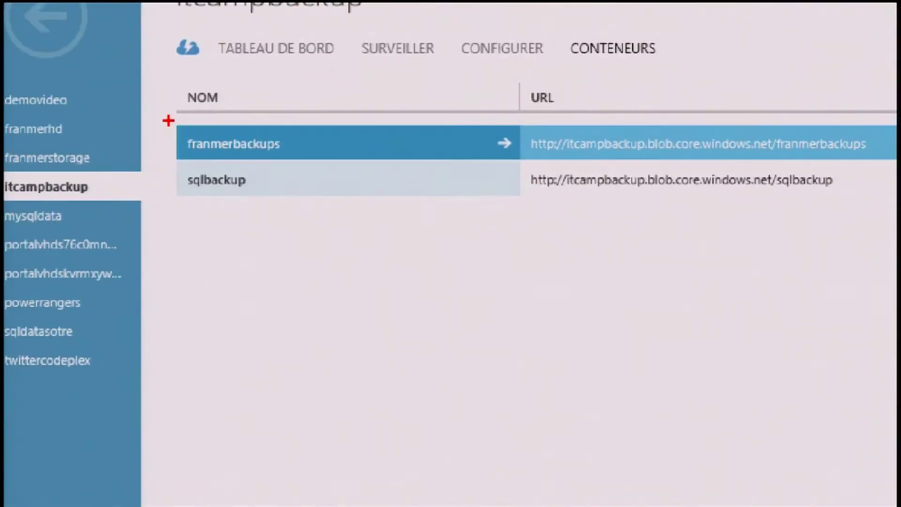
pyautogui.moveTo(169, 121)
pyautogui.mouseDown()
pyautogui.moveTo(306, 225)
pyautogui.moveTo(333, 205)
pyautogui.mouseUp()
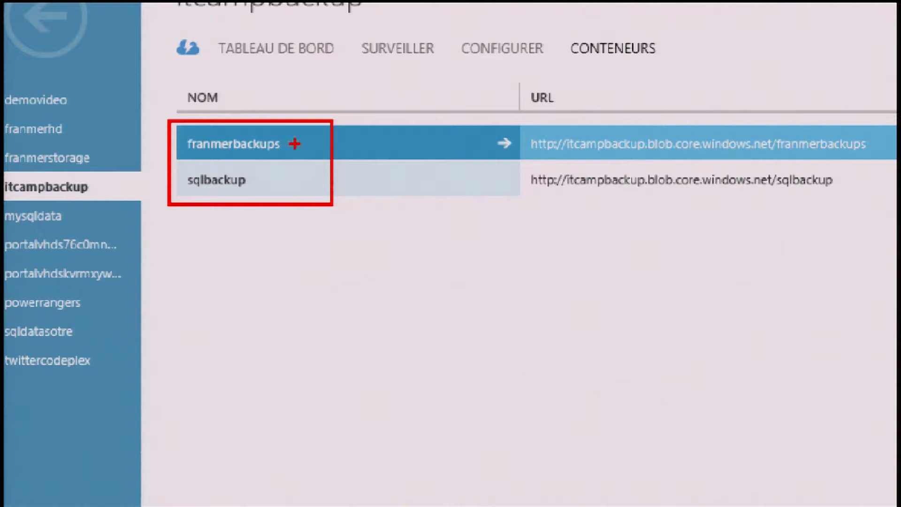
pyautogui.moveTo(295, 143); pyautogui.dragTo(388, 78)
pyautogui.press('Escape')
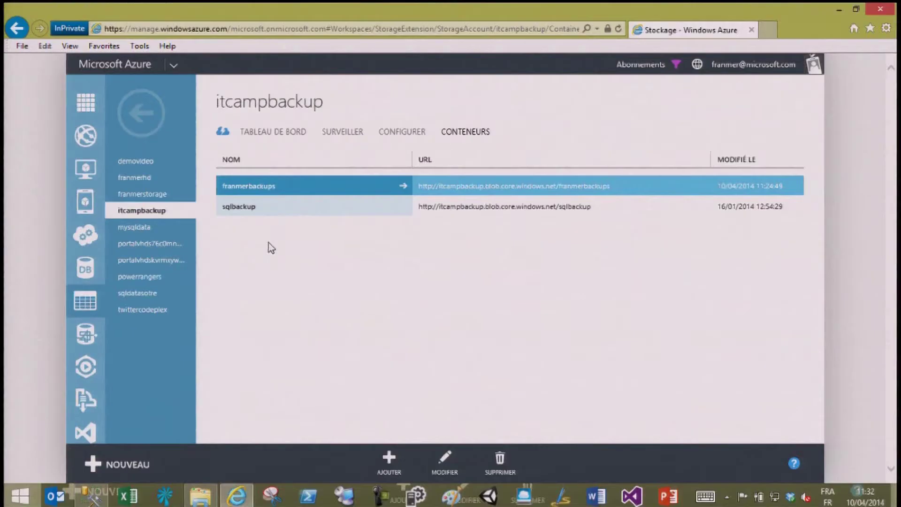
pyautogui.click(241, 188)
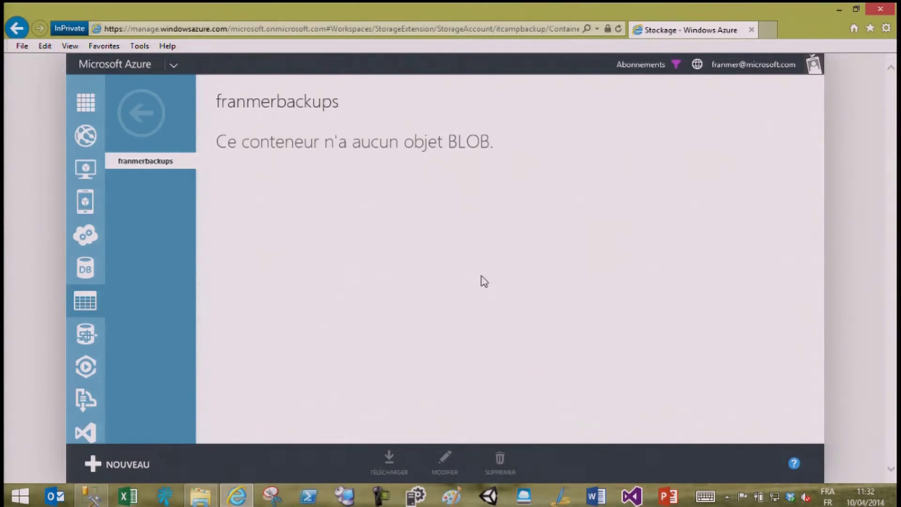
# - Switch to SQL Server Management Studio and widen the Object Explorer so the full database names fit
pyautogui.click(89, 497)
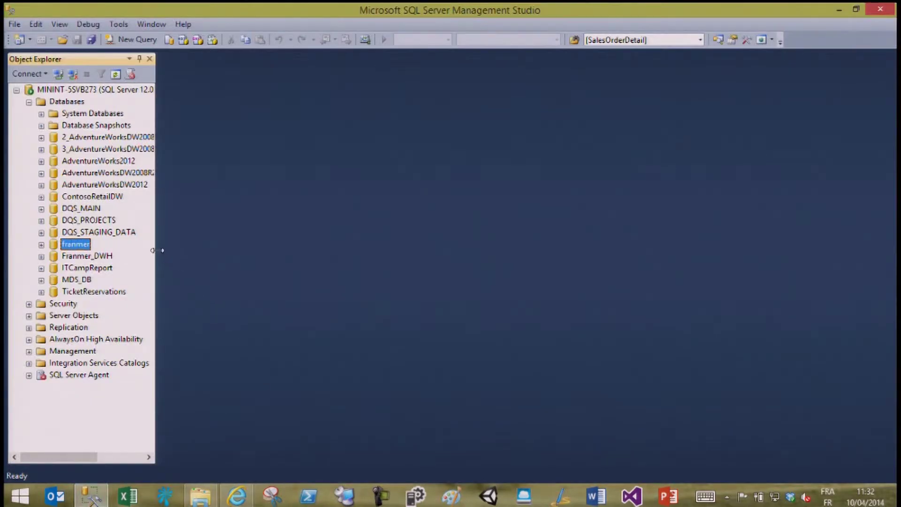
pyautogui.moveTo(156, 249); pyautogui.dragTo(192, 249)
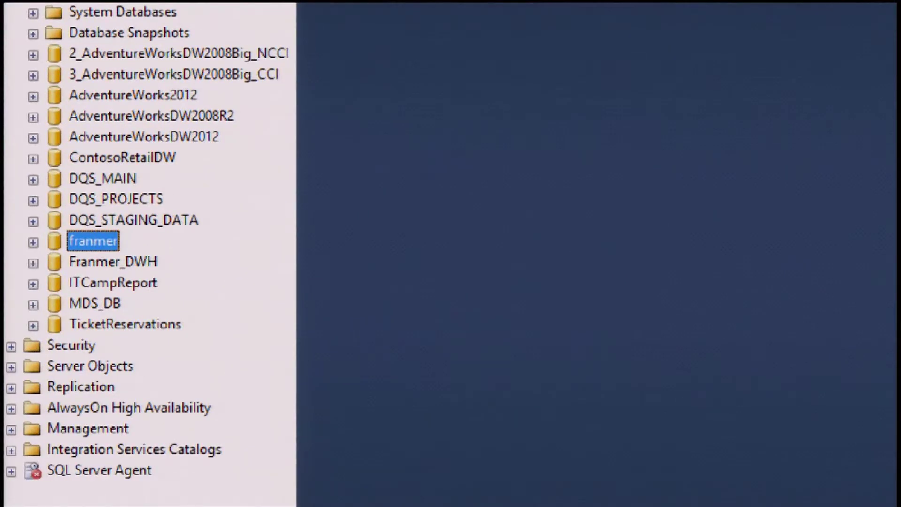
pyautogui.moveTo(131, 242); pyautogui.dragTo(182, 239)
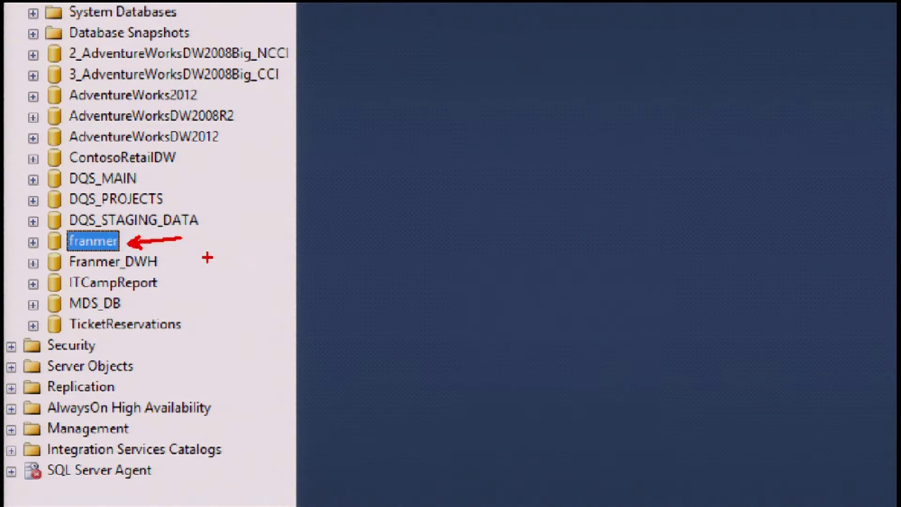
pyautogui.press('Escape')
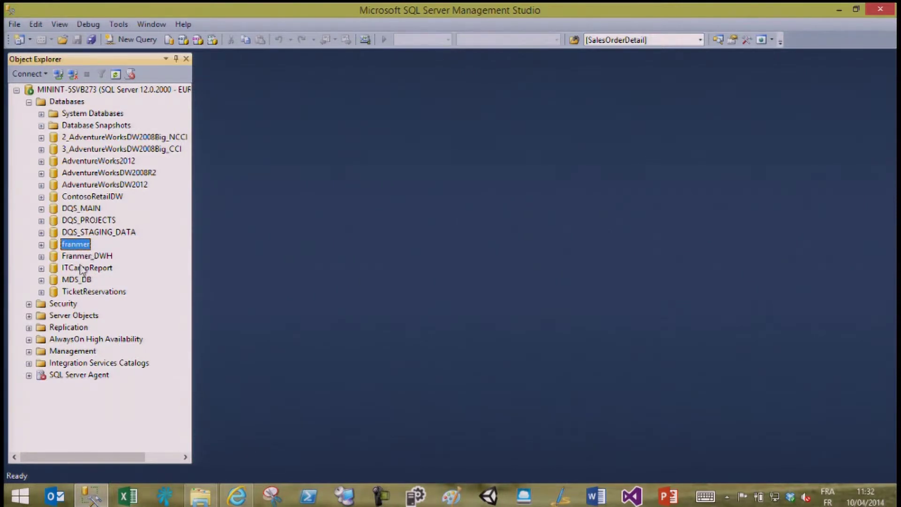
# - Start a new credential in the server's Security folder and name it AzureBackup
pyautogui.click(63, 305)
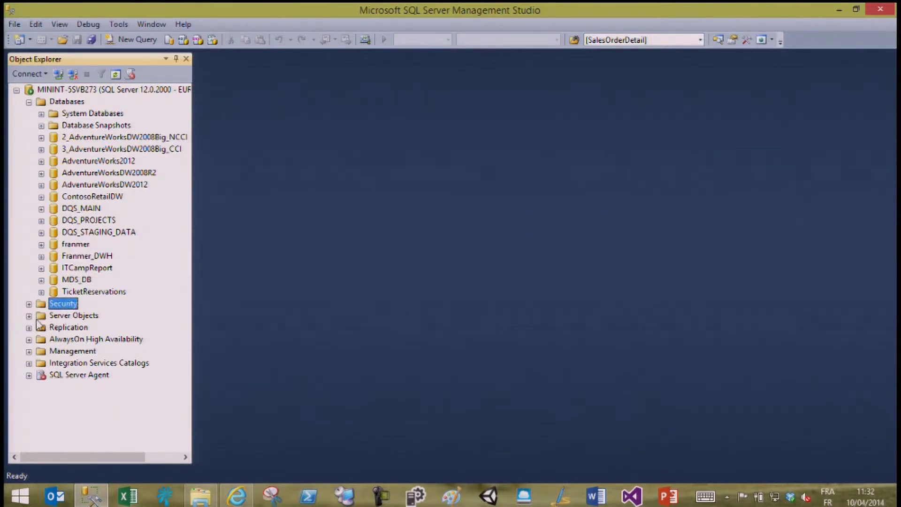
pyautogui.click(28, 304)
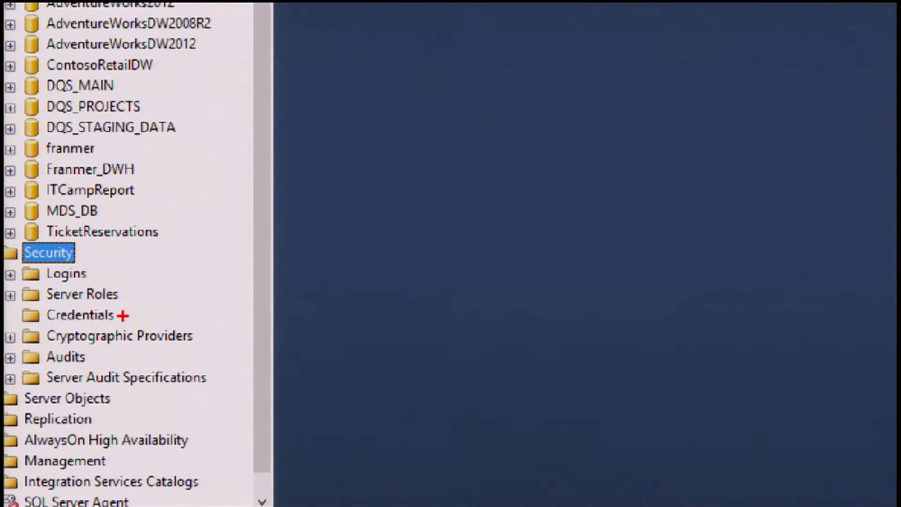
pyautogui.moveTo(122, 316); pyautogui.dragTo(173, 306)
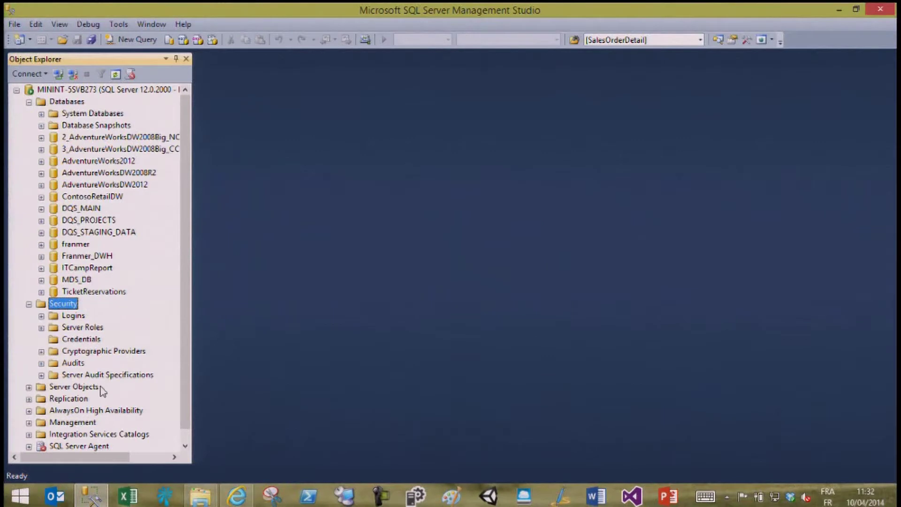
pyautogui.rightClick(87, 340)
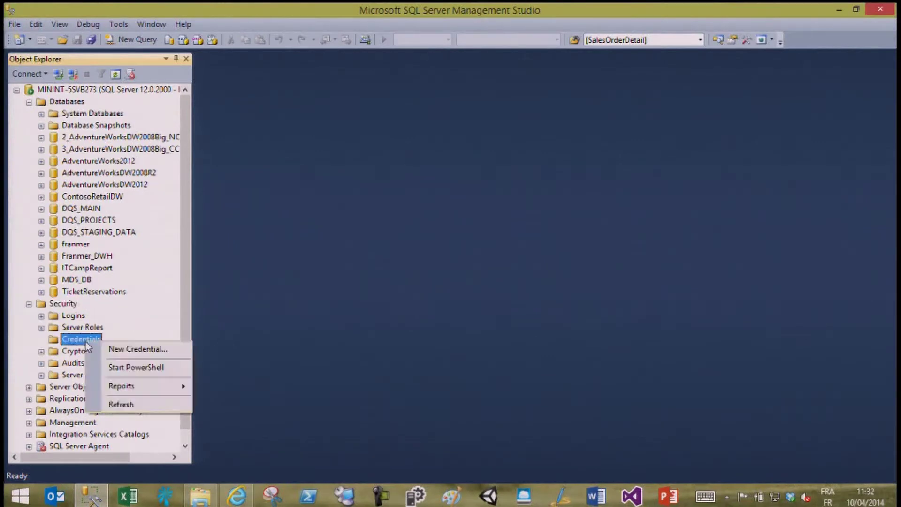
pyautogui.click(138, 350)
pyautogui.moveTo(419, 82); pyautogui.dragTo(345, 59)
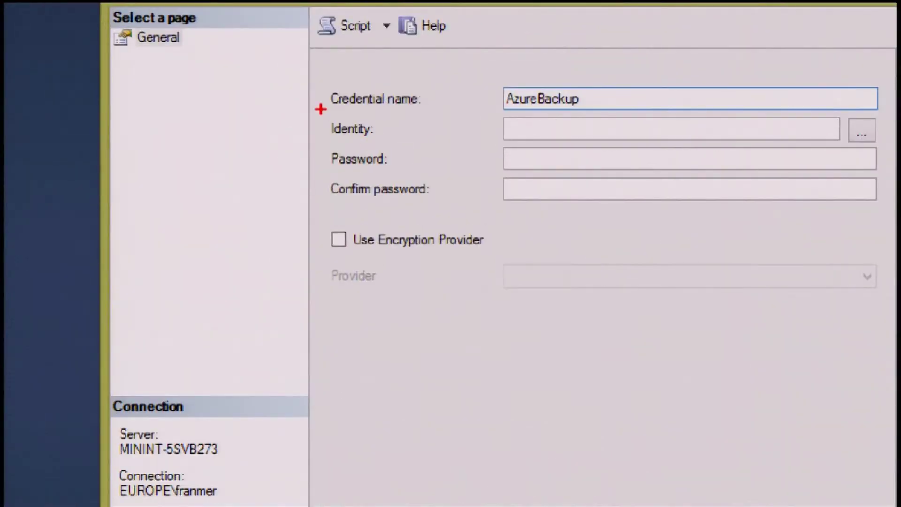
pyautogui.moveTo(373, 123)
pyautogui.mouseDown()
pyautogui.moveTo(403, 137)
pyautogui.moveTo(380, 144)
pyautogui.mouseUp()
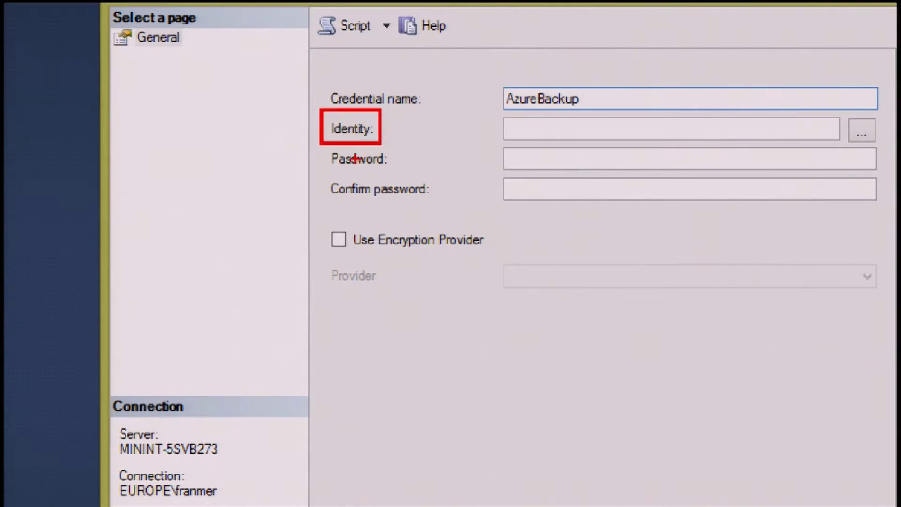
pyautogui.moveTo(322, 146); pyautogui.dragTo(411, 172)
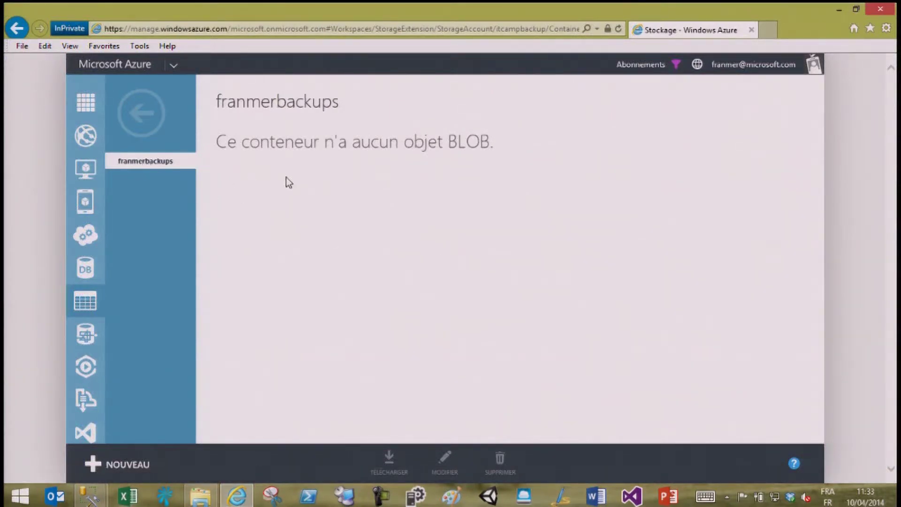
# - Switch to the Azure portal and open the access key management from the itcampbackup storage account's dashboard
pyautogui.click(141, 113)
pyautogui.click(290, 137)
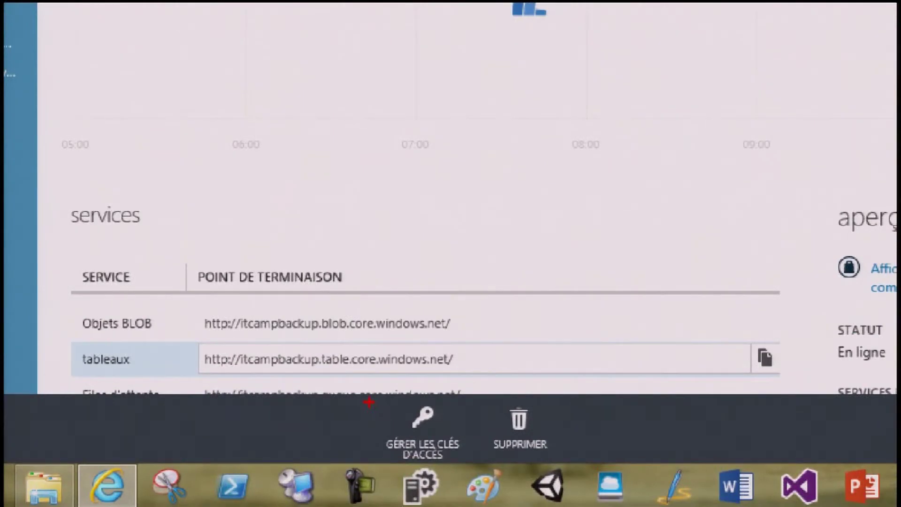
pyautogui.moveTo(369, 402)
pyautogui.mouseDown()
pyautogui.moveTo(382, 427)
pyautogui.moveTo(475, 462)
pyautogui.mouseUp()
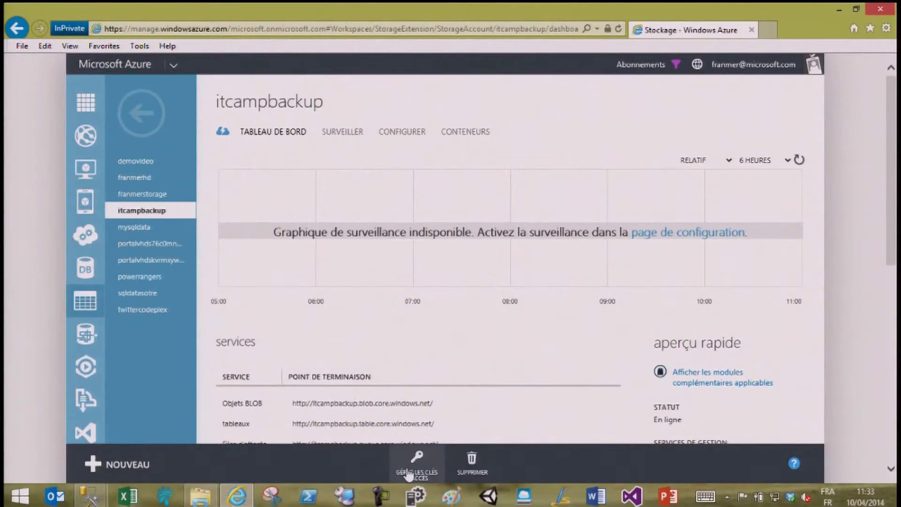
pyautogui.click(422, 420)
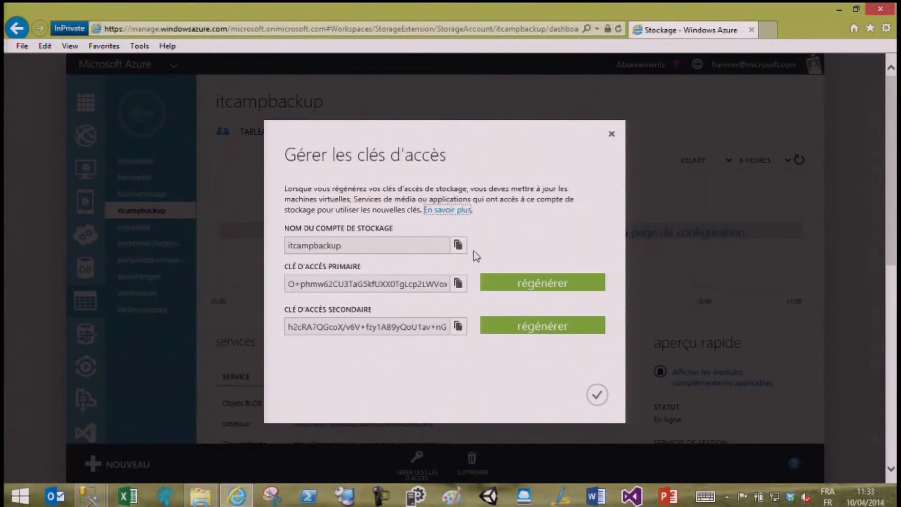
# - Copy the storage account name itcampbackup from the portal into the new credential's identity in SQL Server Management Studio
pyautogui.click(458, 245)
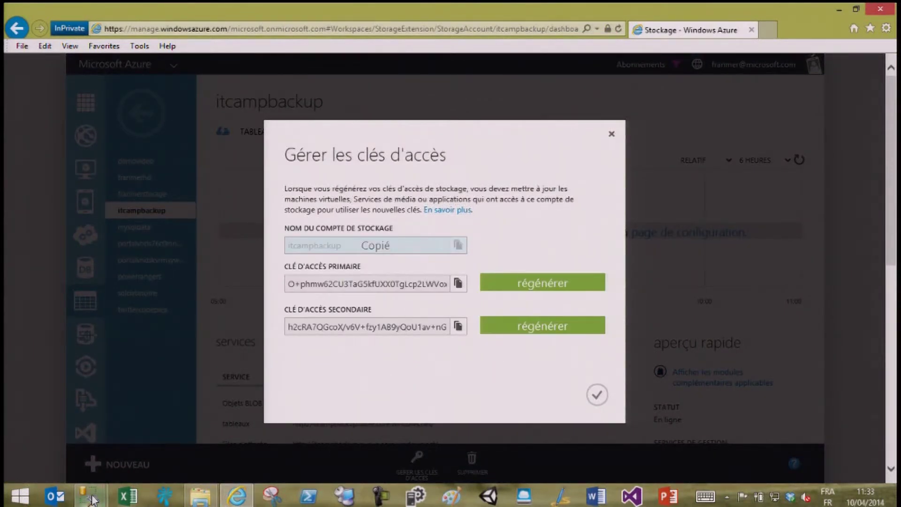
pyautogui.moveTo(92, 499)
pyautogui.click(221, 425)
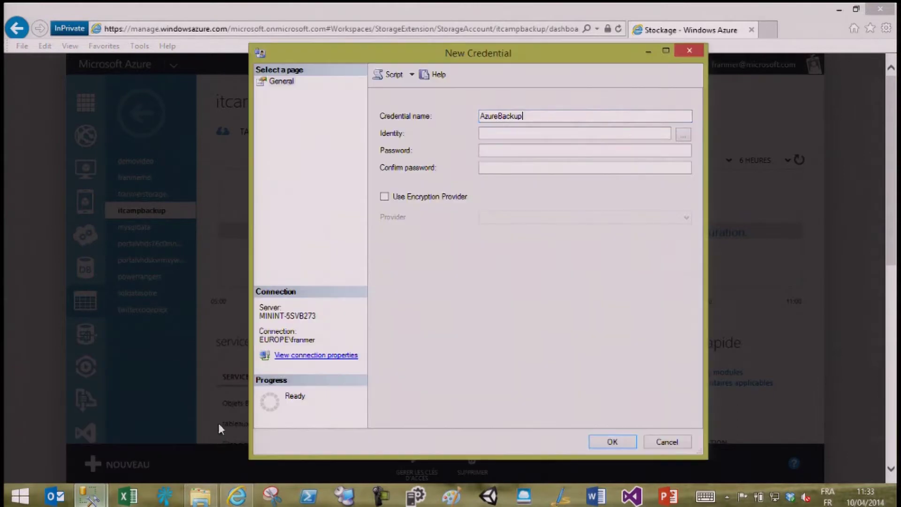
pyautogui.rightClick(495, 135)
pyautogui.click(356, 189)
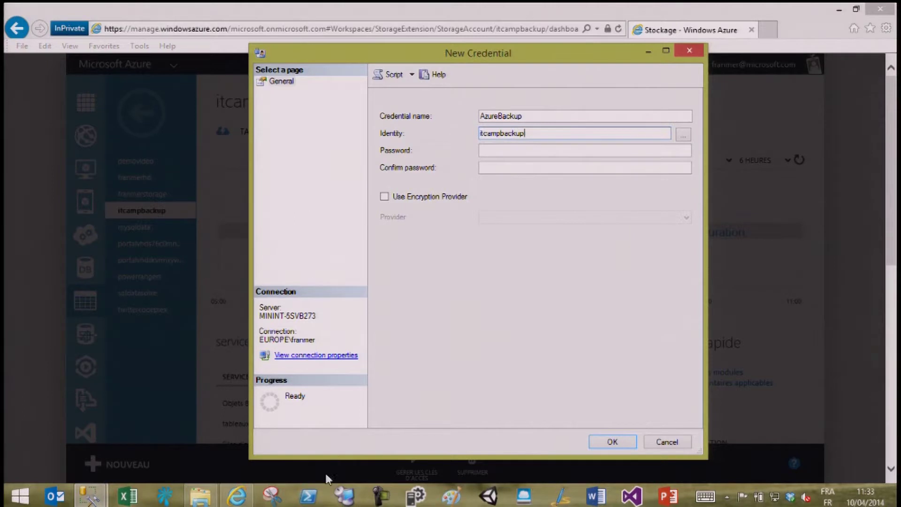
# - Copy the storage account's primary access key from the Azure portal and paste it as the new credential's password
pyautogui.click(247, 500)
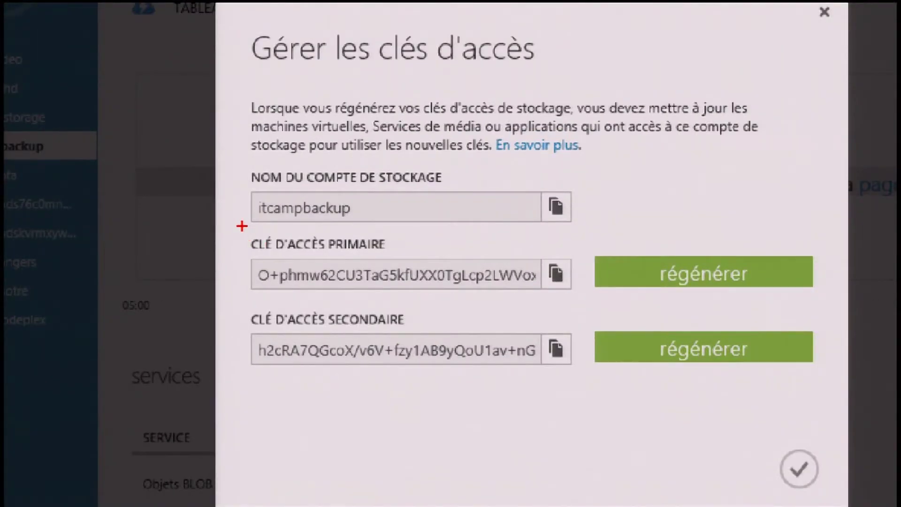
pyautogui.moveTo(242, 226)
pyautogui.mouseDown()
pyautogui.moveTo(301, 253)
pyautogui.moveTo(404, 256)
pyautogui.mouseUp()
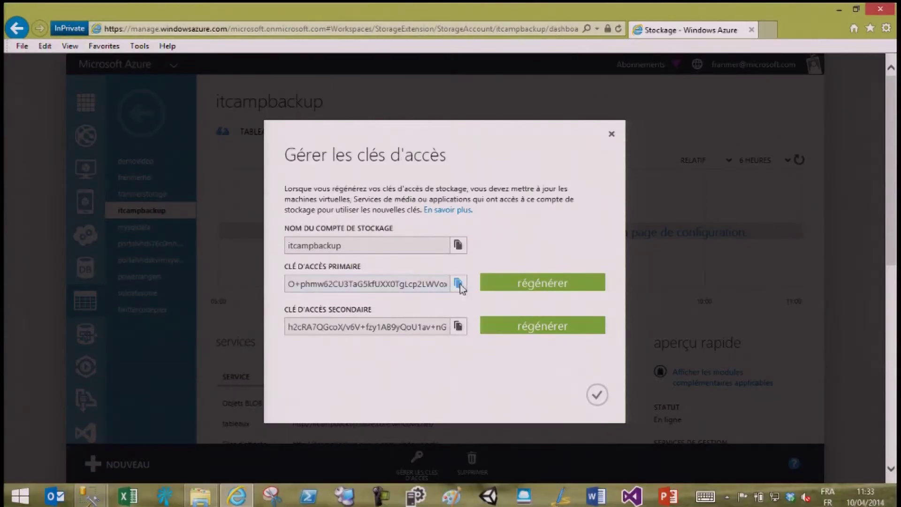
pyautogui.click(458, 284)
pyautogui.moveTo(104, 497)
pyautogui.click(239, 437)
pyautogui.rightClick(500, 154)
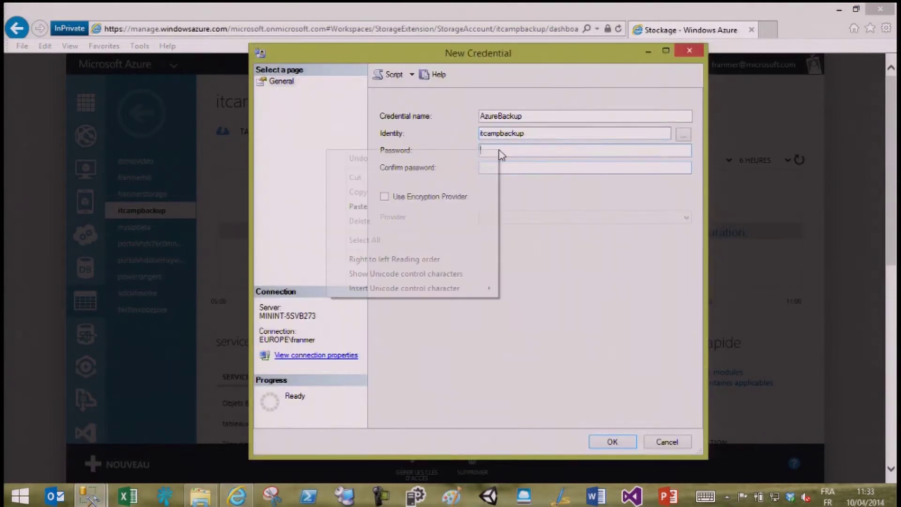
pyautogui.click(407, 205)
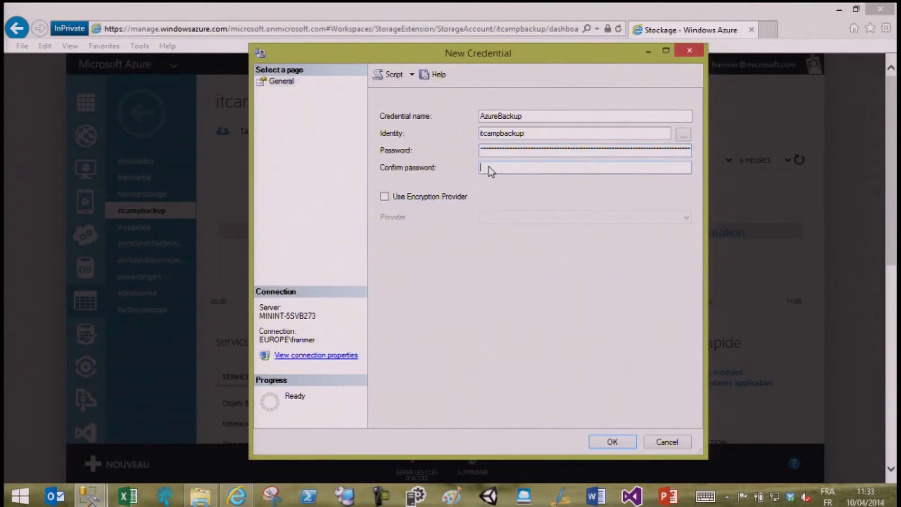
# - Confirm the credential's password with the same access key and create the credential, closing the portal's access key dialog
pyautogui.rightClick(489, 168)
pyautogui.click(382, 223)
pyautogui.click(605, 443)
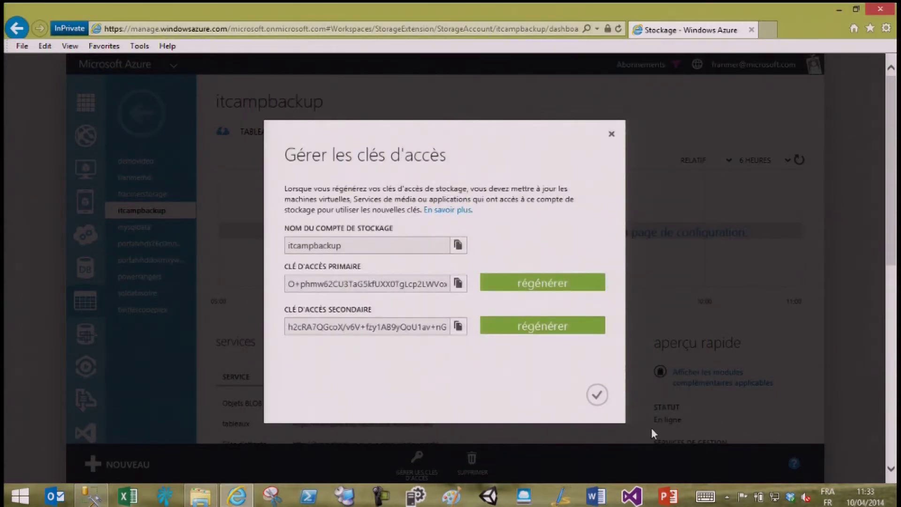
pyautogui.click(600, 403)
# - Switch to SQL Server Management Studio and open the backup task for the franmer database
pyautogui.click(98, 497)
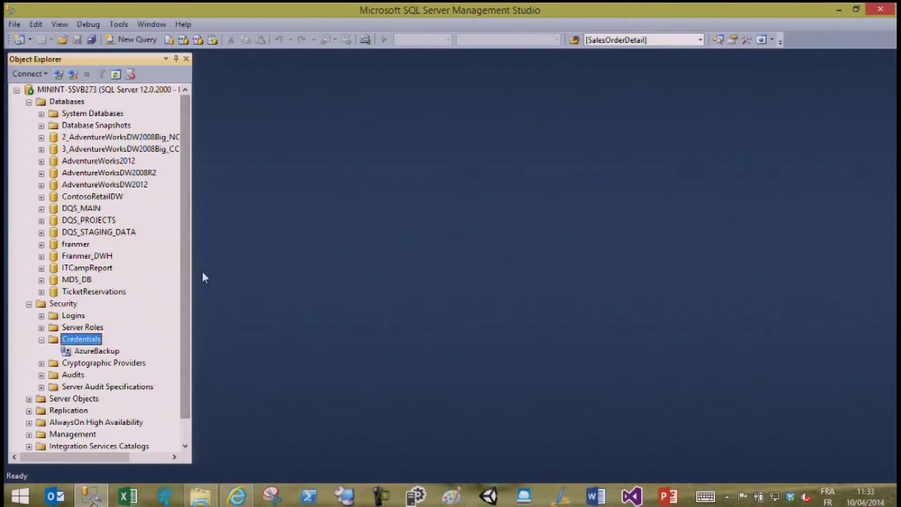
pyautogui.click(71, 245)
pyautogui.rightClick(72, 246)
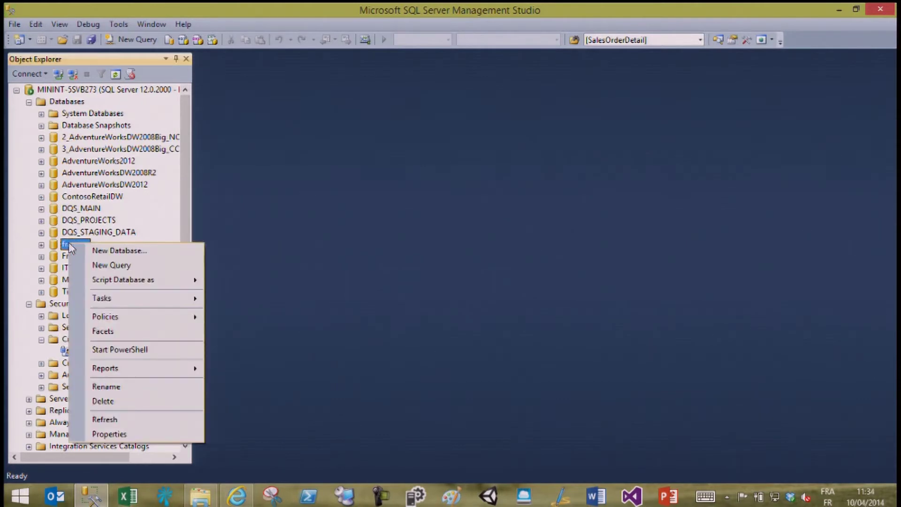
pyautogui.moveTo(127, 299)
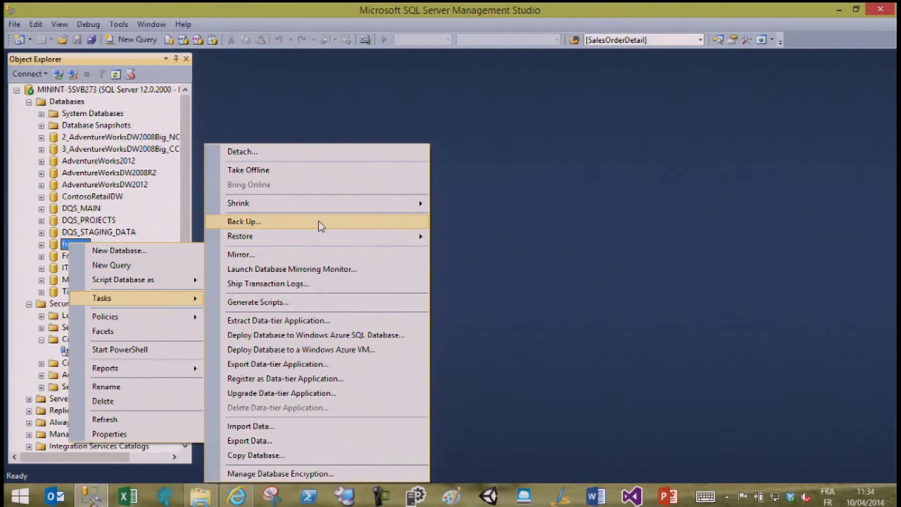
pyautogui.click(321, 225)
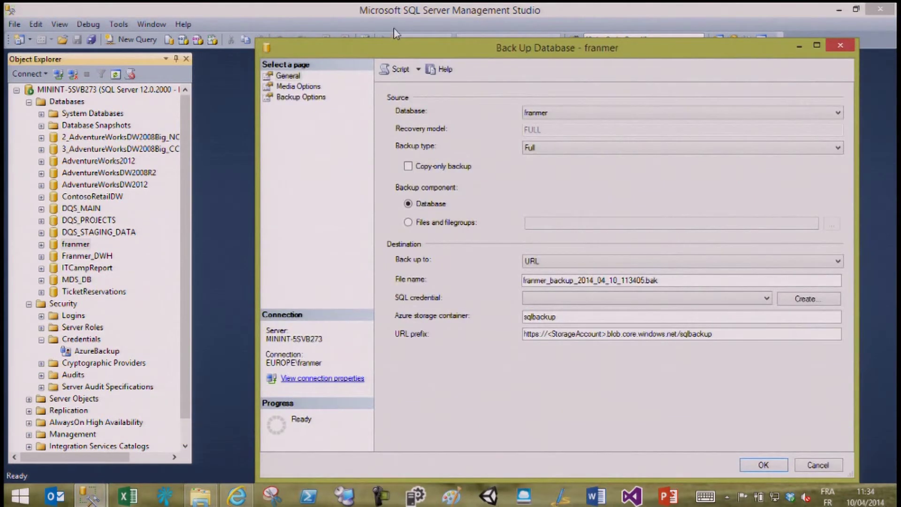
pyautogui.moveTo(393, 53); pyautogui.dragTo(332, 42)
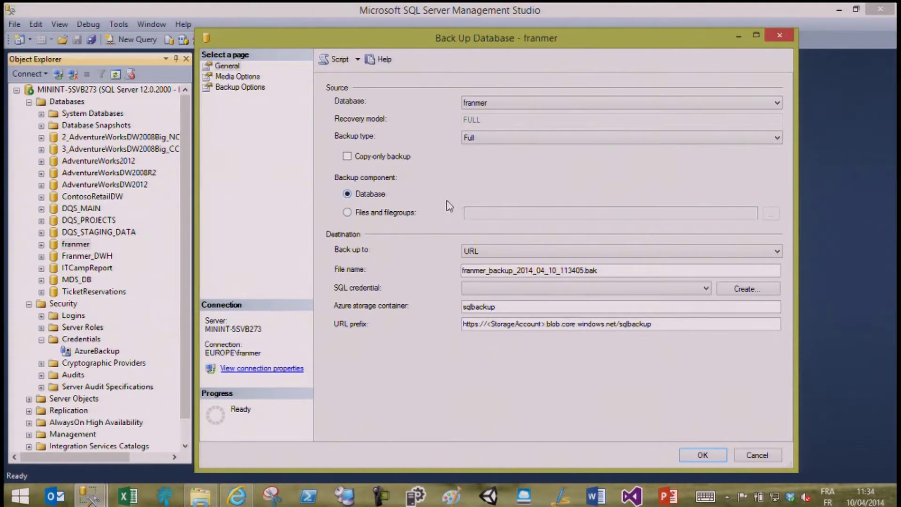
# - Set the backup destination to URL and shorten the backup file name to franmer_backup
pyautogui.click(541, 252)
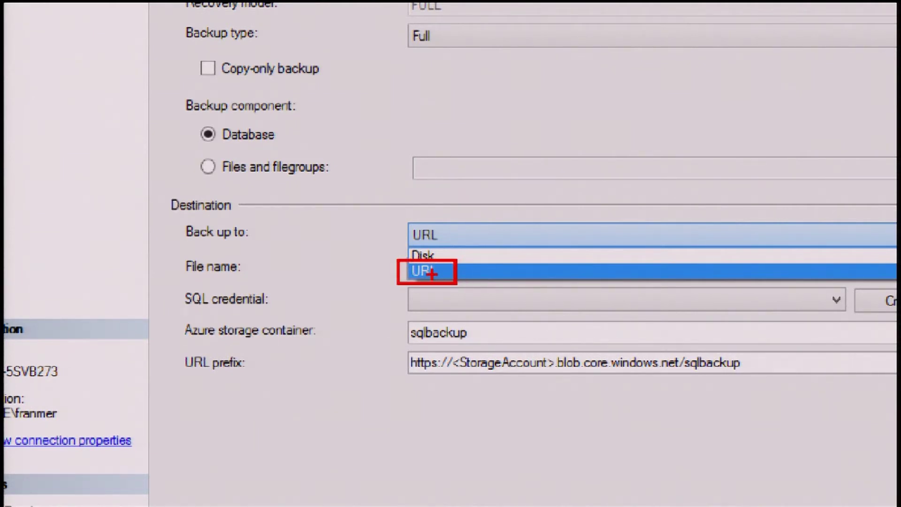
pyautogui.click(431, 272)
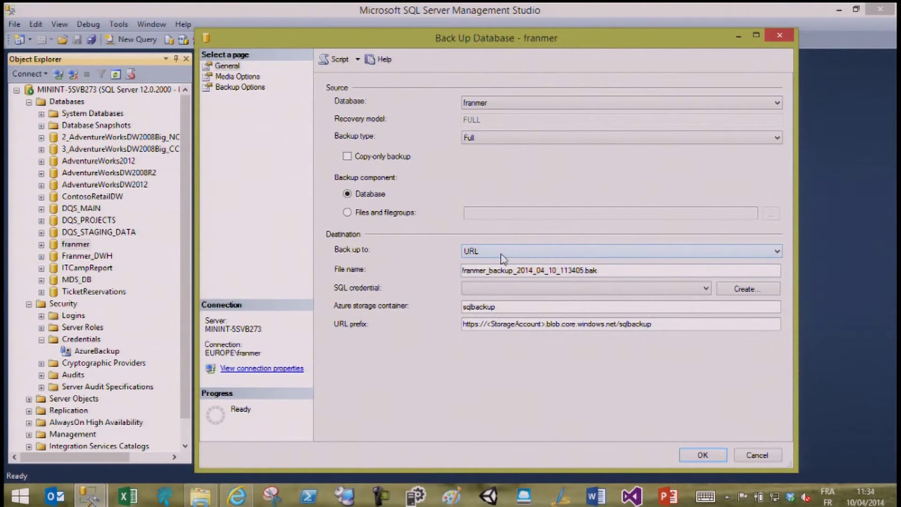
pyautogui.moveTo(519, 271); pyautogui.dragTo(645, 271)
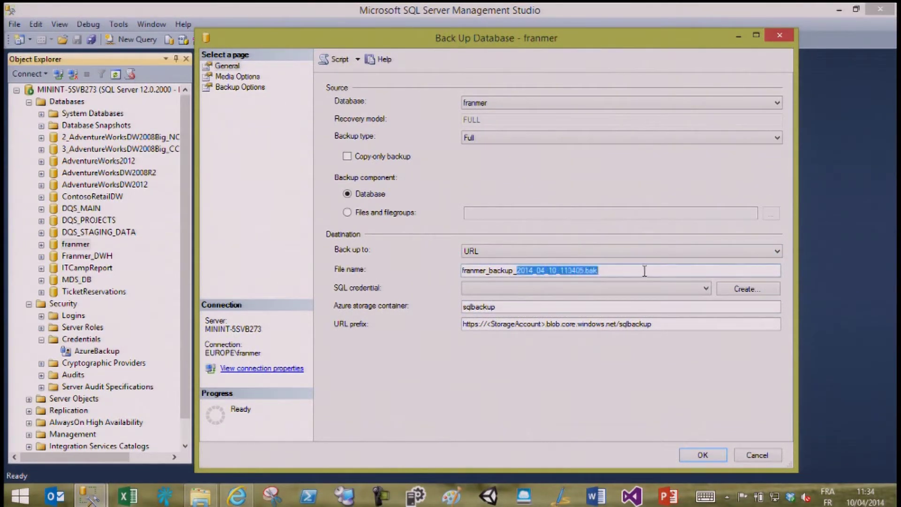
pyautogui.press('BackSpace')
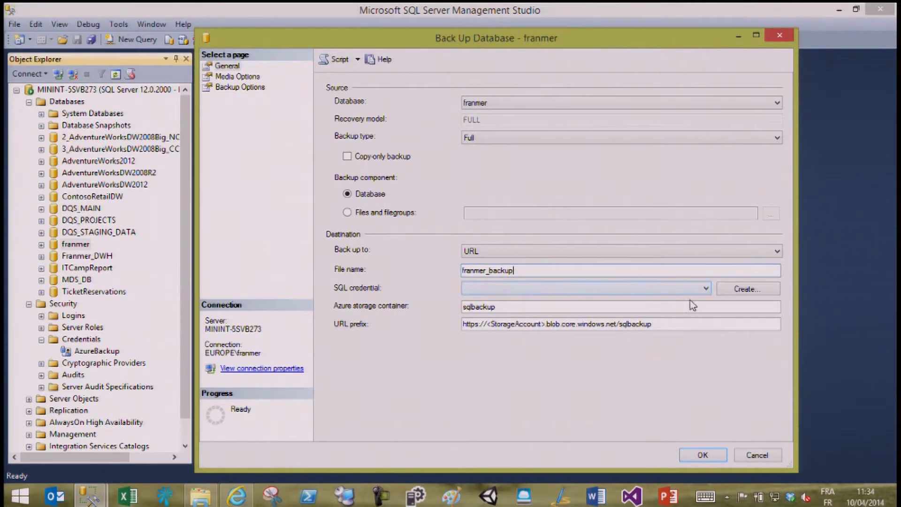
# - Select AzureBackup as the SQL credential for the backup and check the resulting URL prefix
pyautogui.click(707, 289)
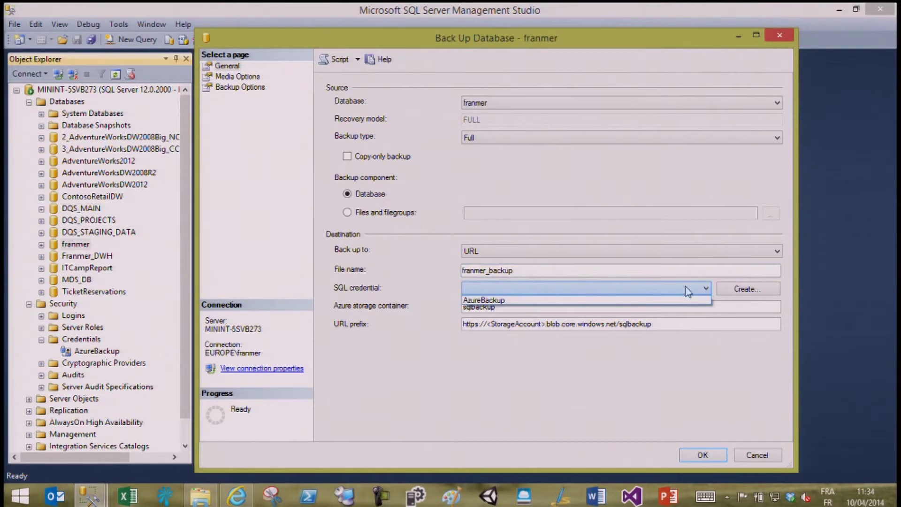
pyautogui.click(560, 301)
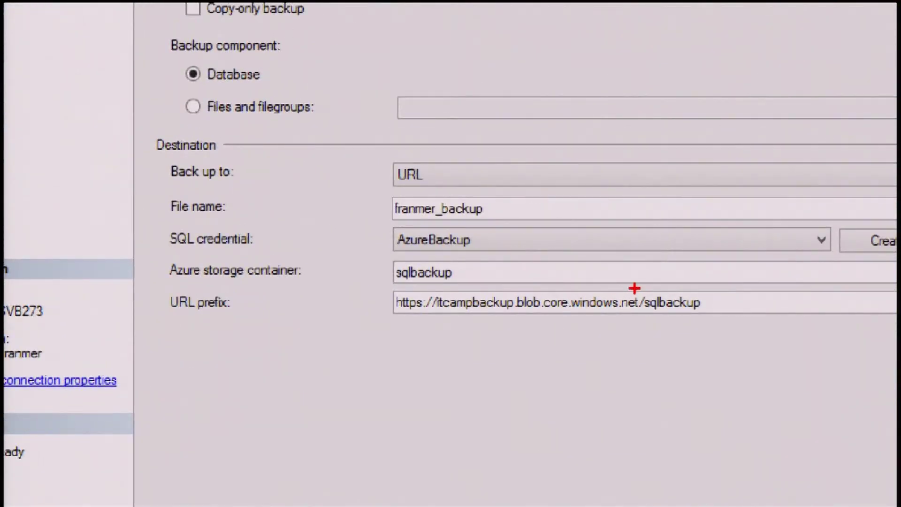
pyautogui.moveTo(635, 288); pyautogui.dragTo(712, 317)
pyautogui.moveTo(386, 295)
pyautogui.mouseDown()
pyautogui.moveTo(499, 324)
pyautogui.moveTo(641, 324)
pyautogui.moveTo(626, 320)
pyautogui.mouseUp()
pyautogui.press('Escape')
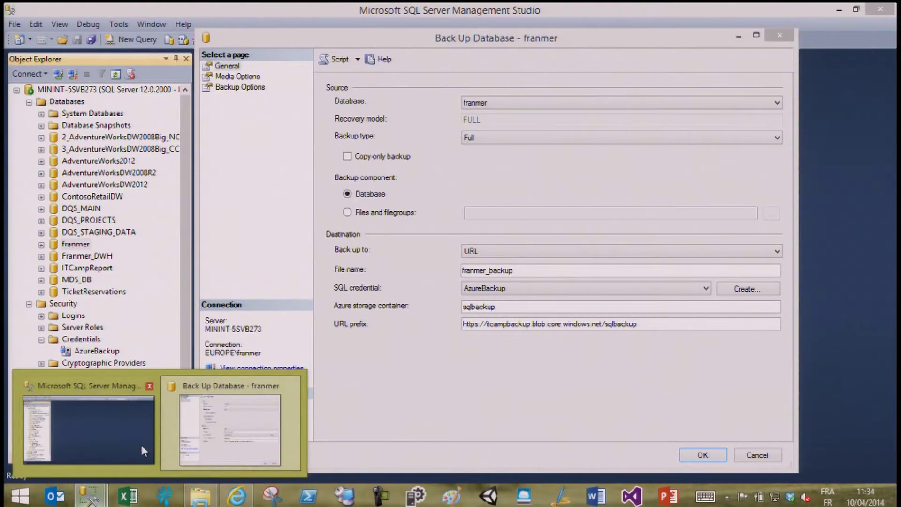
# - Switch to the Azure portal, show the itcampbackup account's containers and copy the name franmerbackups from its container URL
pyautogui.click(238, 495)
pyautogui.click(475, 136)
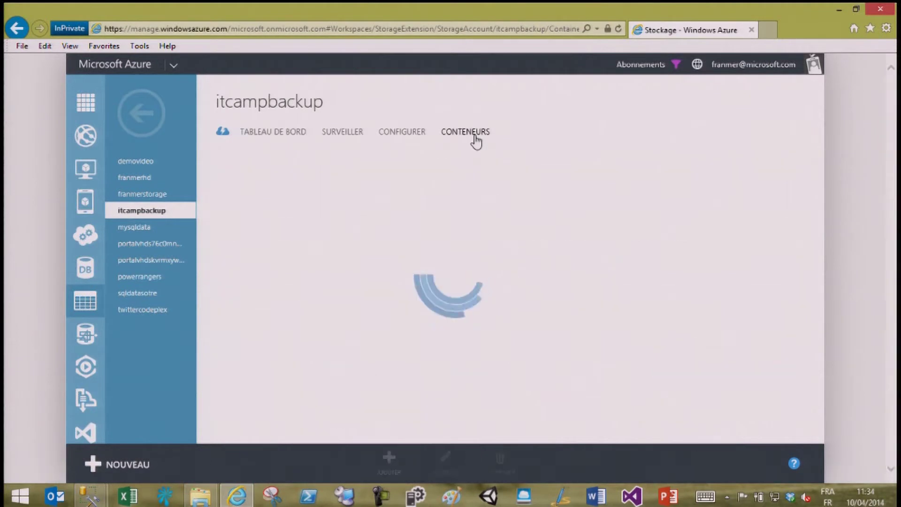
pyautogui.click(271, 191)
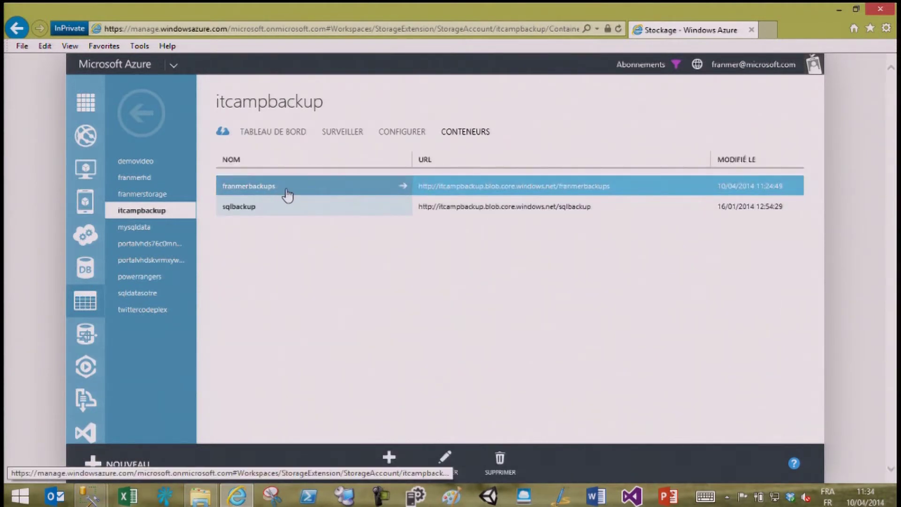
pyautogui.moveTo(618, 192); pyautogui.dragTo(562, 191)
pyautogui.rightClick(583, 189)
pyautogui.click(538, 209)
# - Switch back to the Back Up Database dialog and replace the Azure storage container with franmerbackups
pyautogui.moveTo(90, 495)
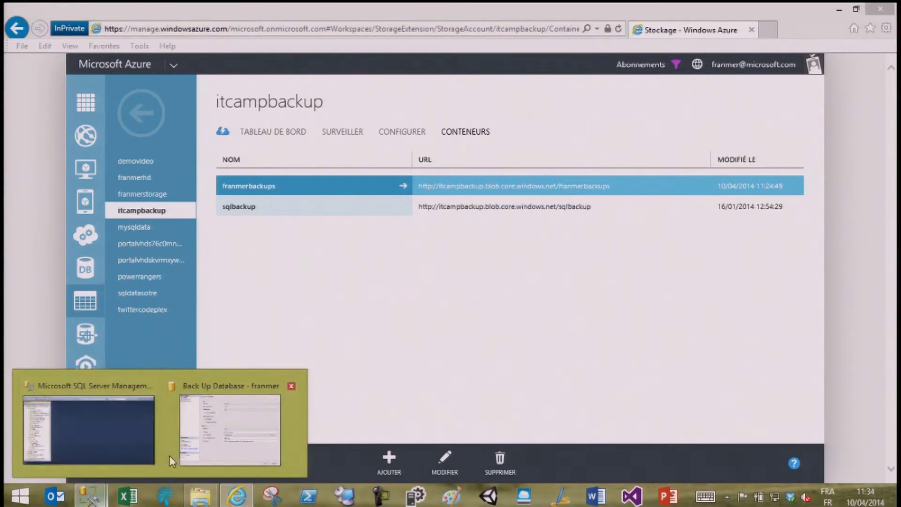
pyautogui.click(211, 448)
pyautogui.moveTo(511, 304); pyautogui.dragTo(419, 307)
pyautogui.press('BackSpace')
pyautogui.hotkey('ctrl', 'v')
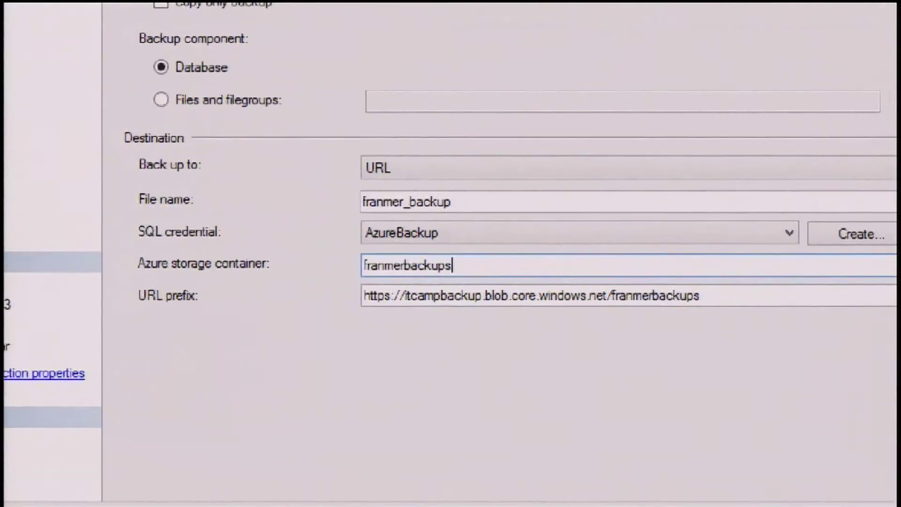
pyautogui.moveTo(331, 279); pyautogui.dragTo(722, 327)
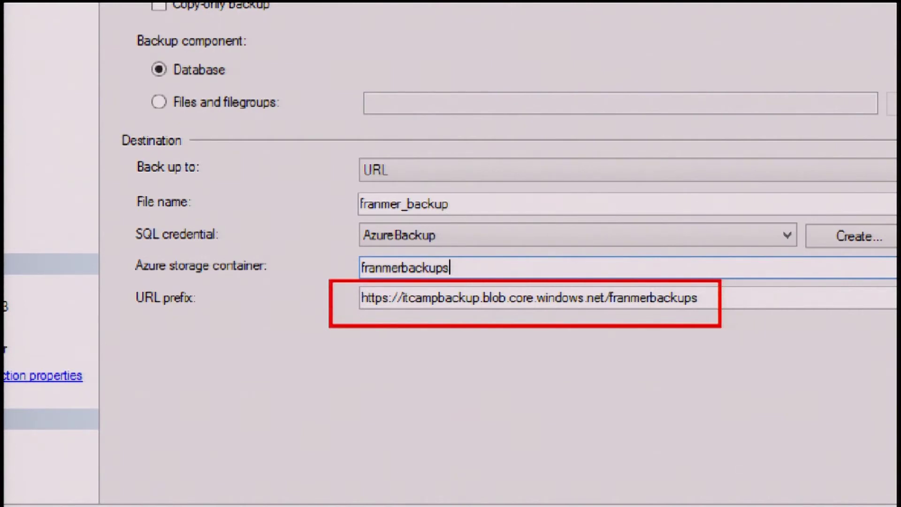
pyautogui.press('Escape')
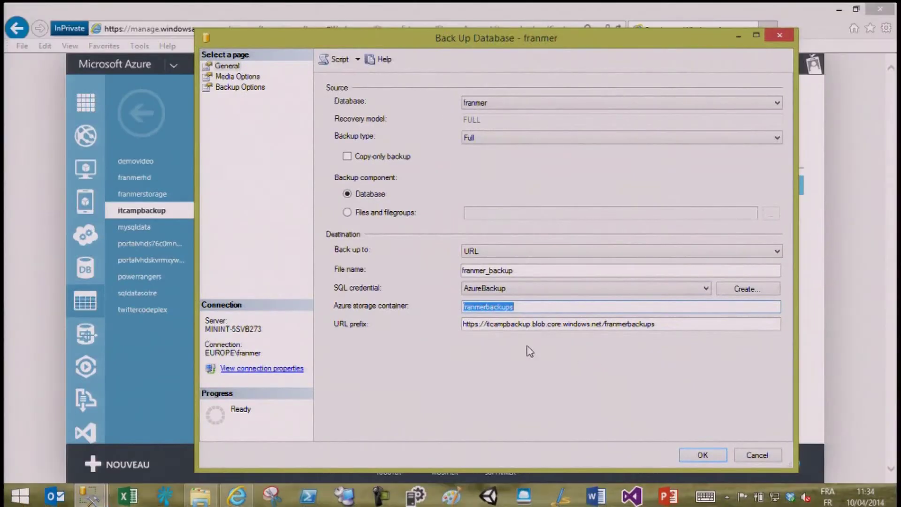
# - Examine the encryption algorithms offered in the backup options, leaving backup encryption turned off
pyautogui.click(251, 89)
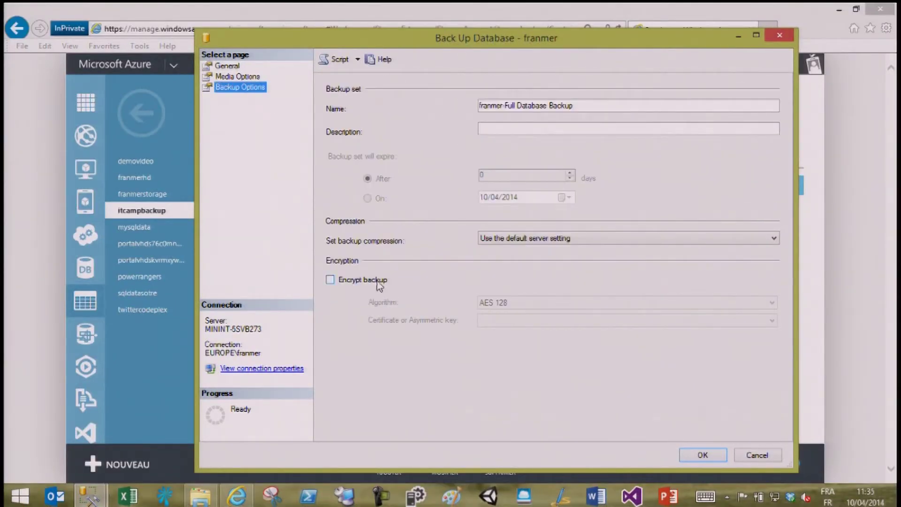
pyautogui.click(377, 281)
pyautogui.click(772, 304)
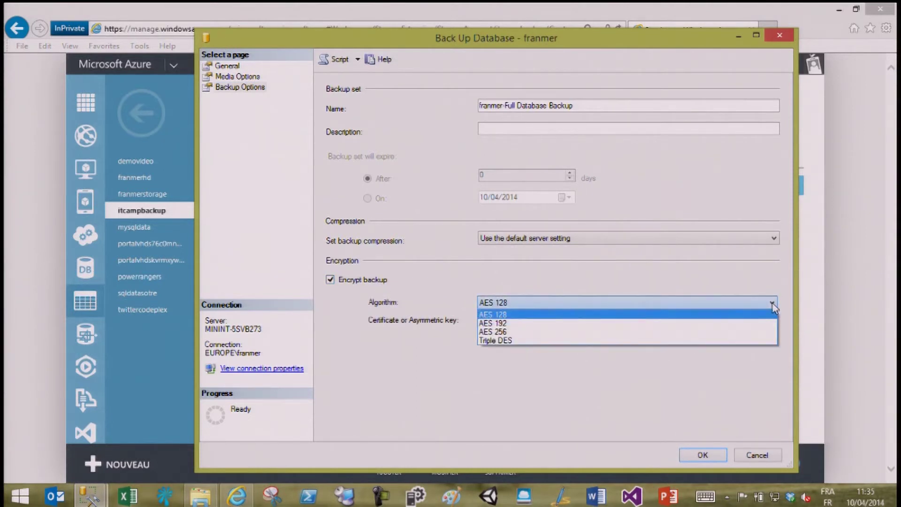
pyautogui.click(526, 300)
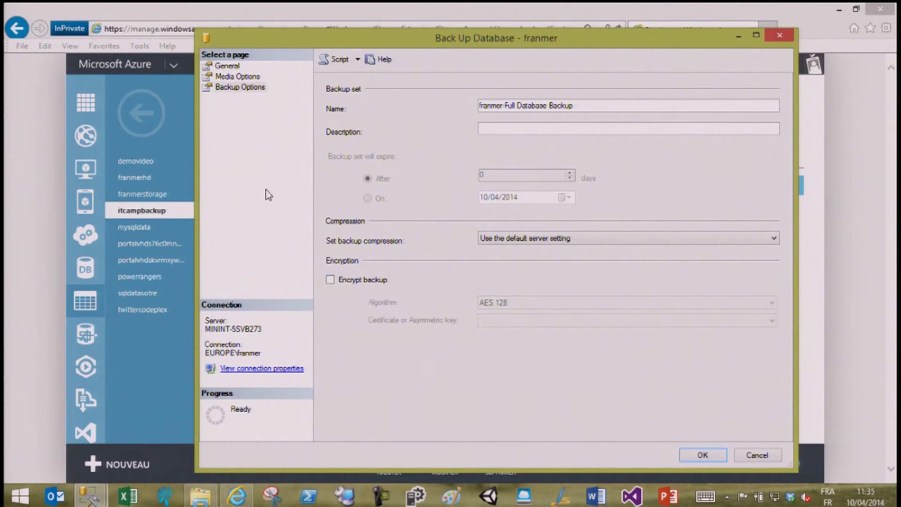
# - Run the full backup of the franmer database to the franmerbackups container and dismiss the completion message
pyautogui.click(228, 67)
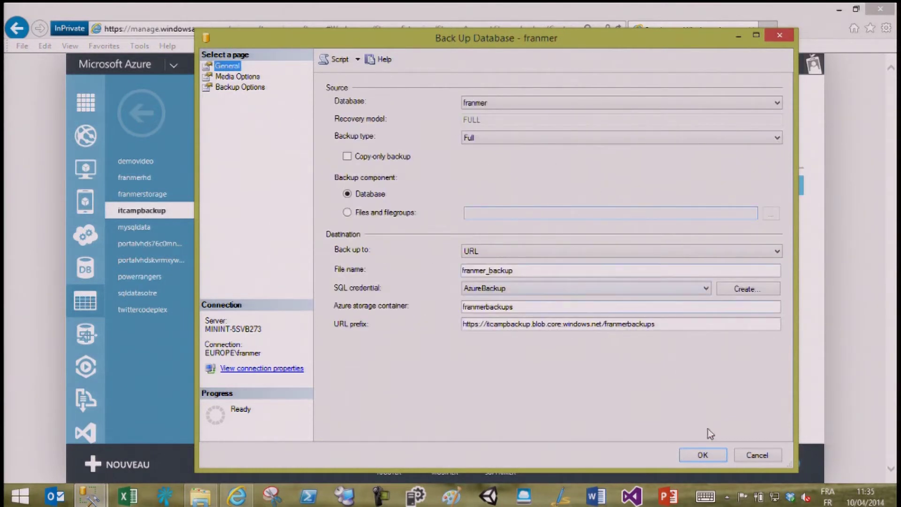
pyautogui.click(704, 455)
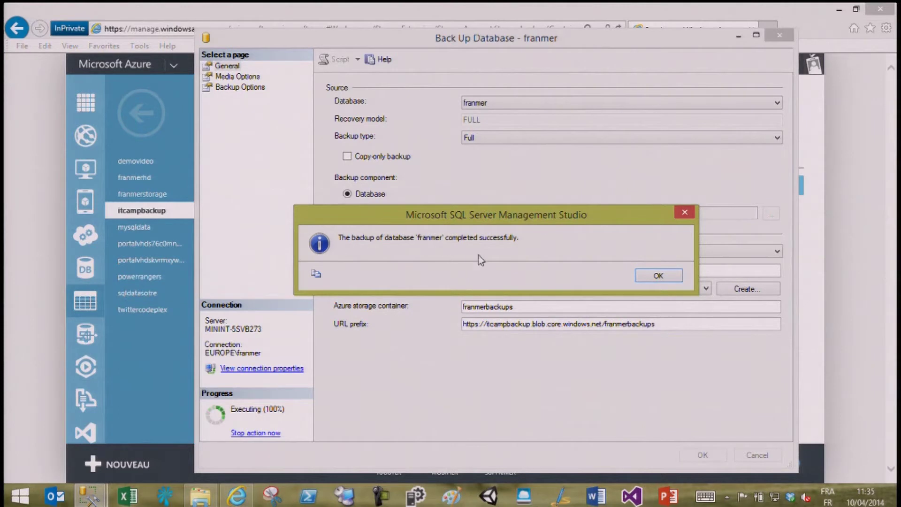
pyautogui.click(658, 276)
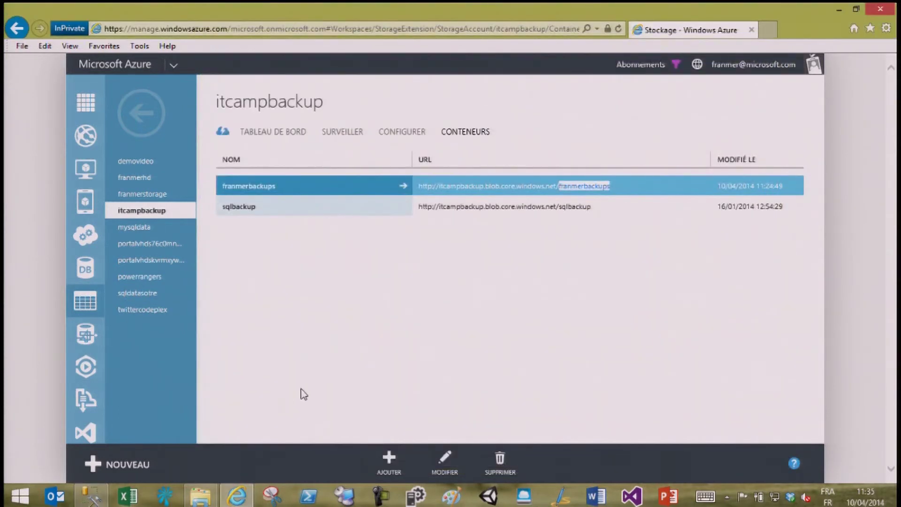
# - Open the franmerbackups container in the Azure portal and check the franmer_backup file and its size
pyautogui.click(266, 311)
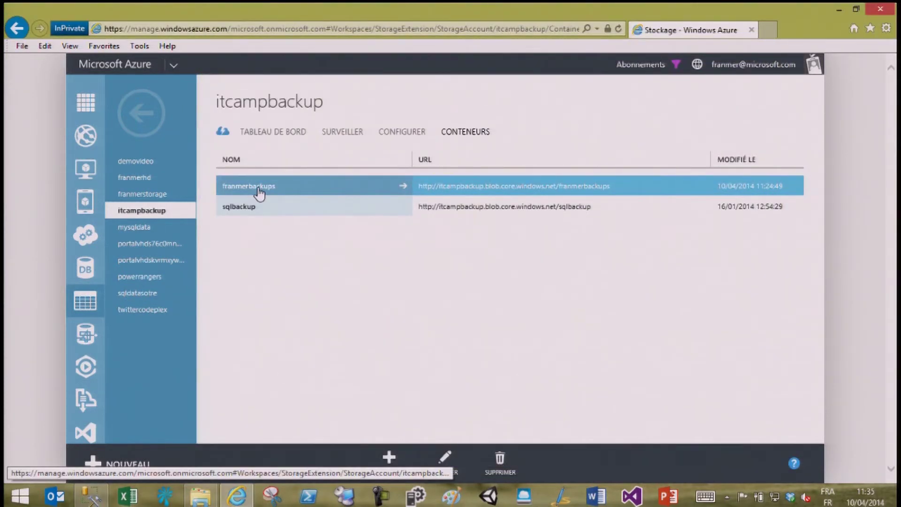
pyautogui.click(259, 188)
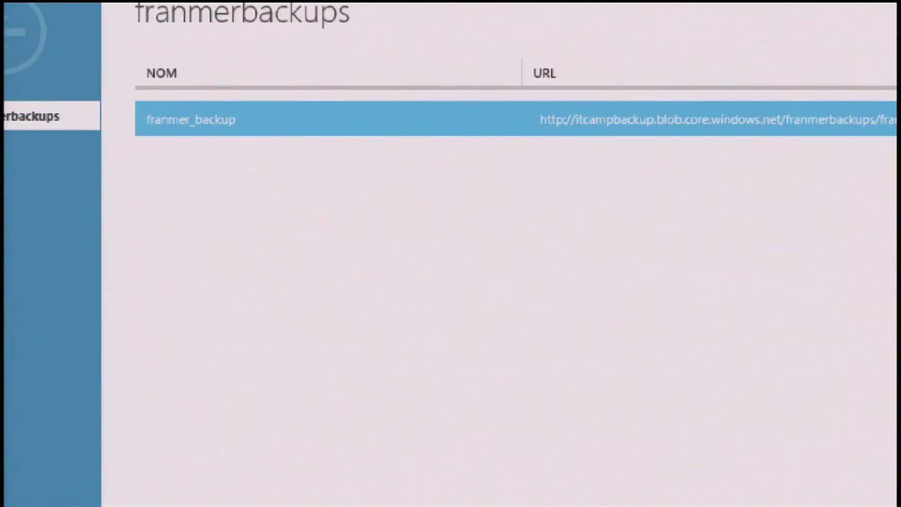
pyautogui.moveTo(213, 148)
pyautogui.mouseDown()
pyautogui.moveTo(228, 174)
pyautogui.moveTo(289, 180)
pyautogui.mouseUp()
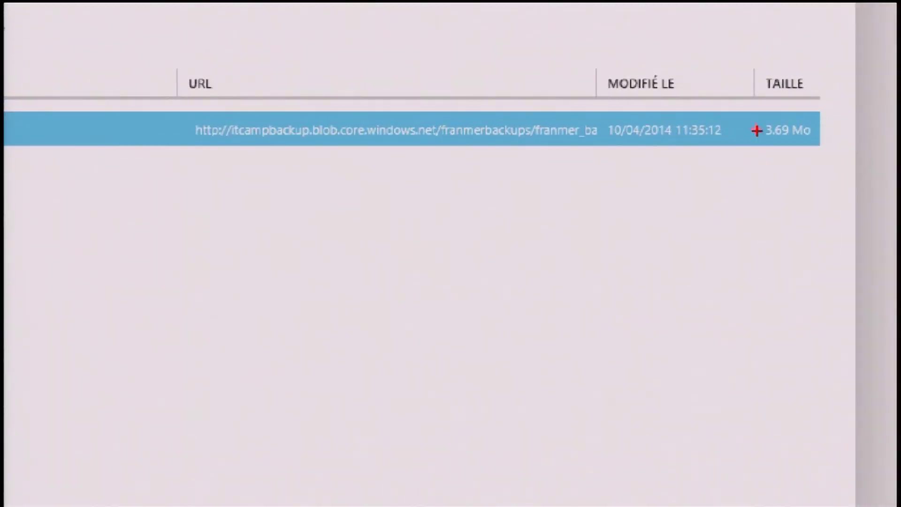
pyautogui.moveTo(746, 106); pyautogui.dragTo(826, 151)
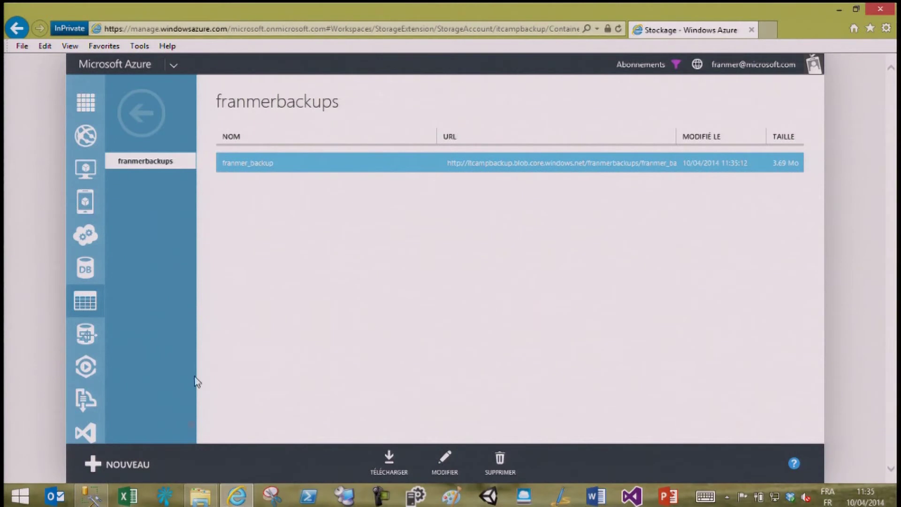
# - Switch to SQL Server Management Studio, open another backup task for the franmer database and name the file franmer_backup_Compress
pyautogui.click(90, 497)
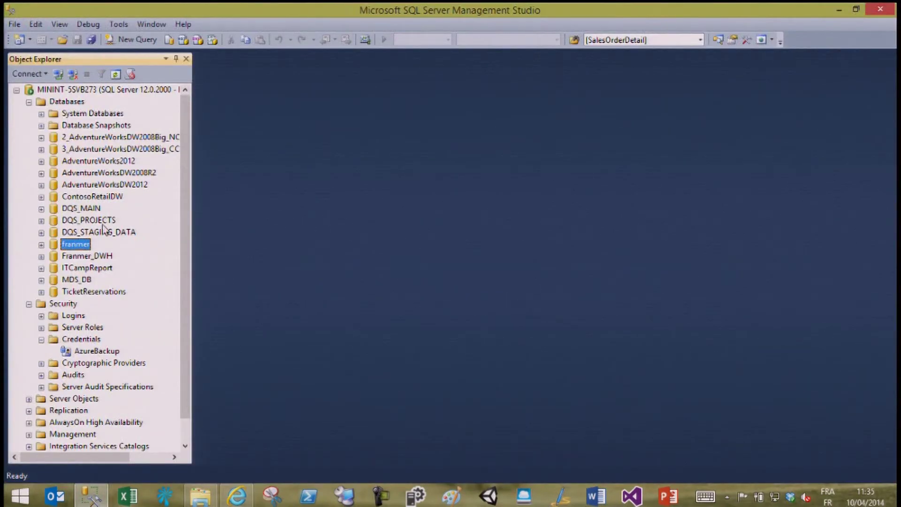
pyautogui.rightClick(87, 246)
pyautogui.moveTo(185, 298)
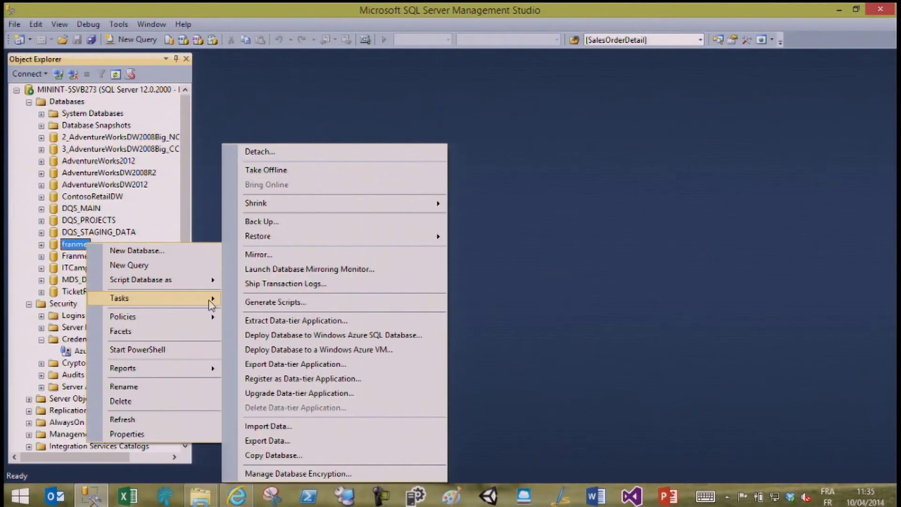
pyautogui.click(274, 222)
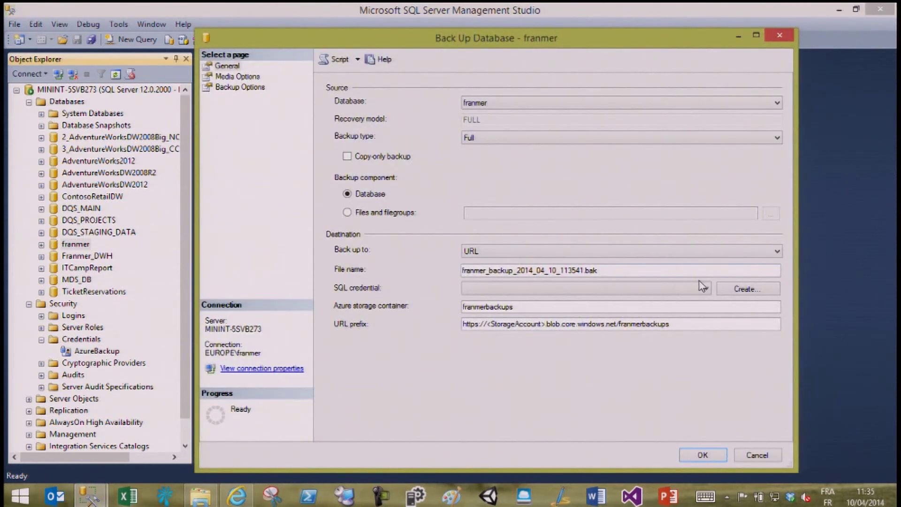
pyautogui.moveTo(586, 271); pyautogui.dragTo(590, 271)
pyautogui.moveTo(519, 269); pyautogui.dragTo(669, 306)
pyautogui.write('Compress')
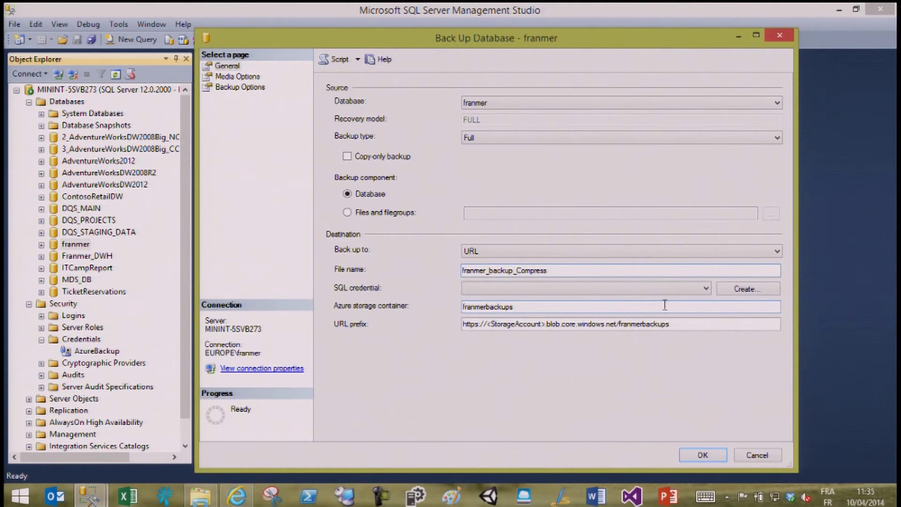
# - Select the existing AzureBackup credential for the second backup instead of creating a new one
pyautogui.click(748, 288)
pyautogui.click(524, 399)
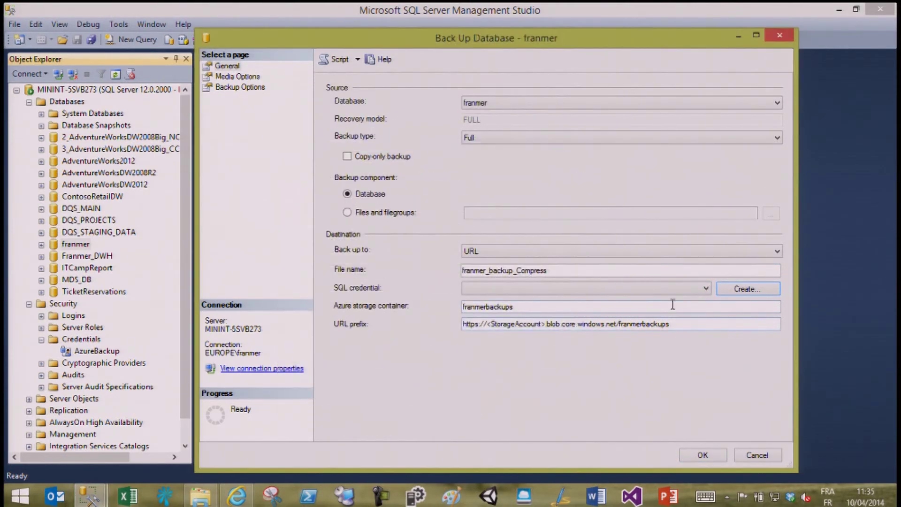
pyautogui.click(707, 291)
pyautogui.click(535, 301)
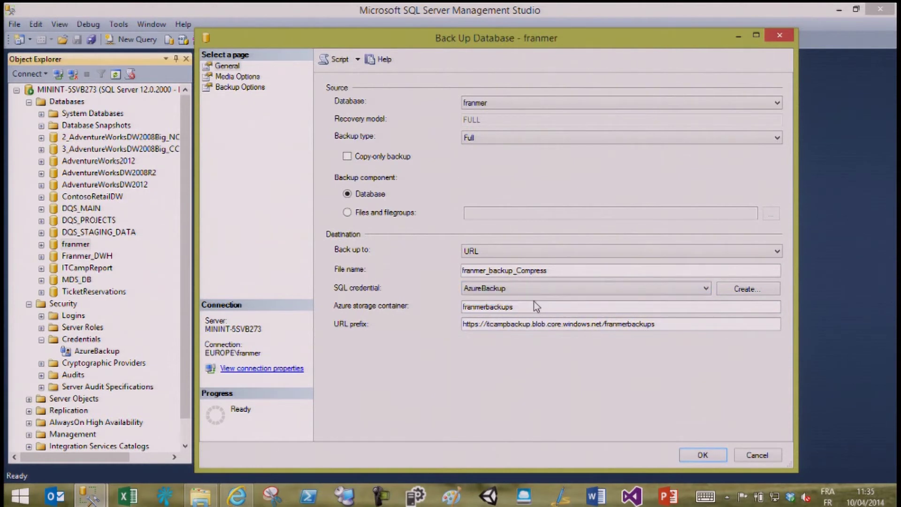
# - Set the backup compression to Compress backup and run the second backup of the franmer database
pyautogui.click(242, 89)
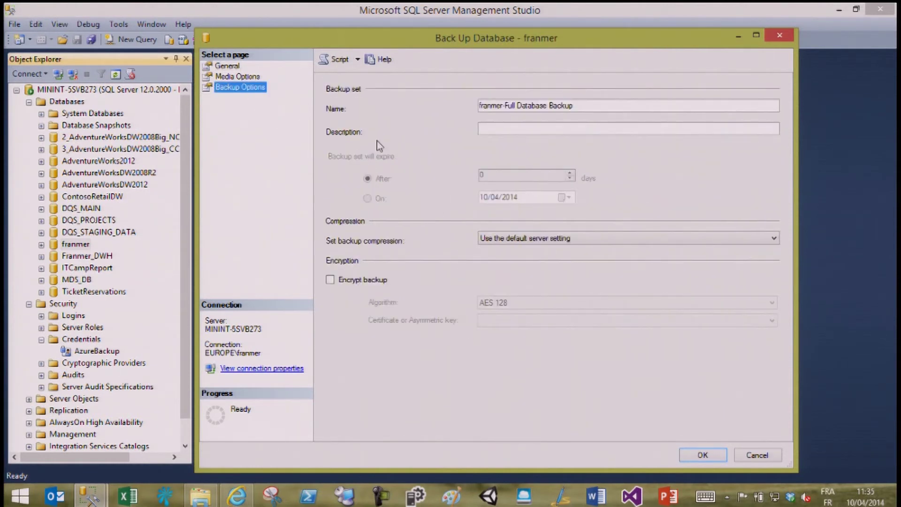
pyautogui.click(535, 239)
pyautogui.click(529, 259)
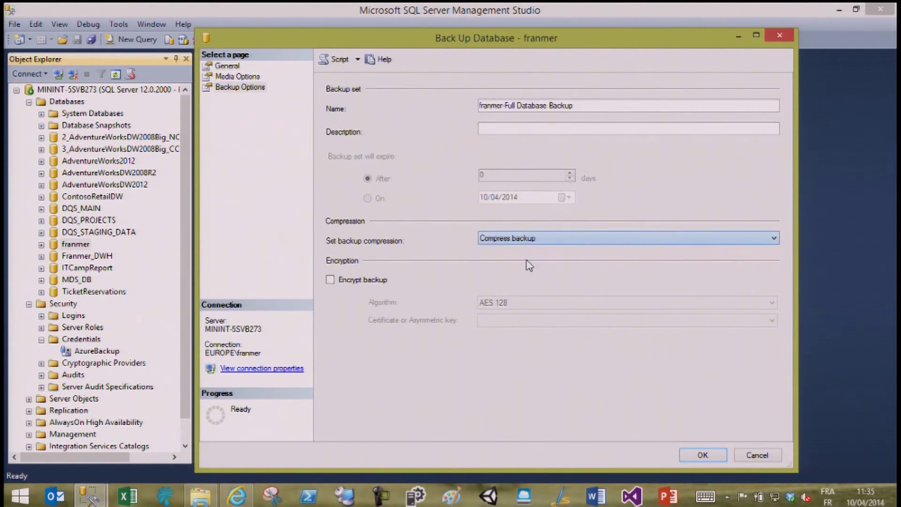
pyautogui.click(715, 457)
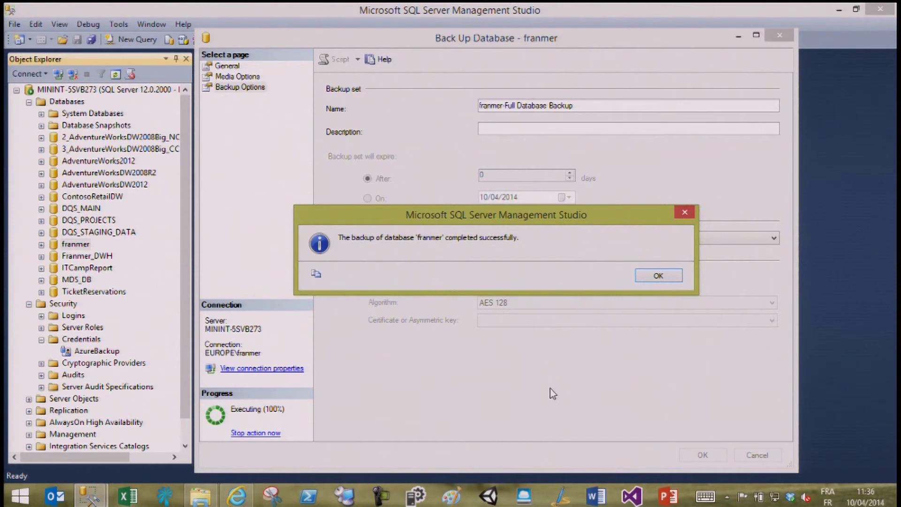
# - Switch to the Azure portal, refresh the franmerbackups container and compare the sizes of the uncompressed and compressed backups
pyautogui.click(238, 495)
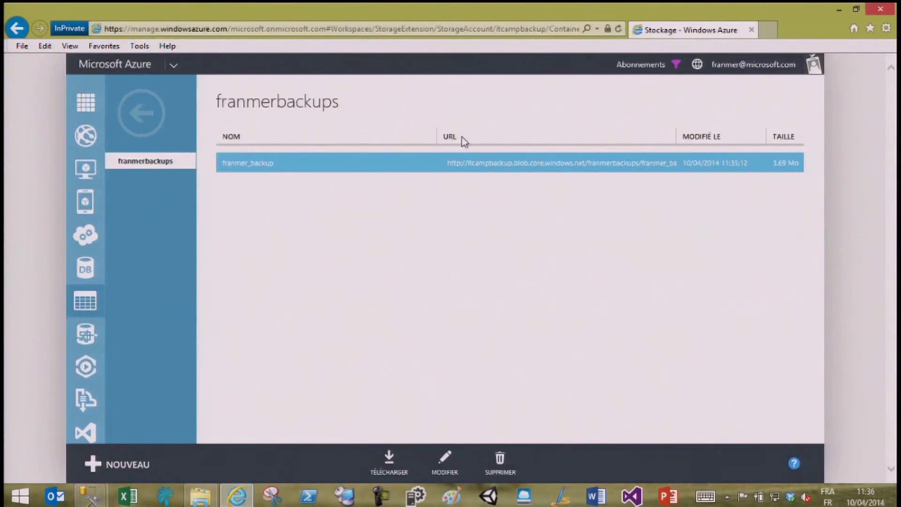
pyautogui.click(618, 29)
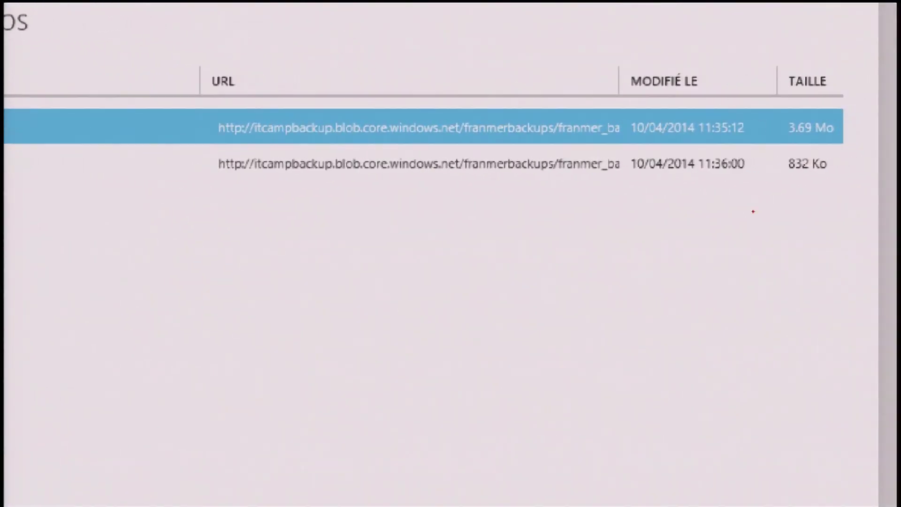
pyautogui.moveTo(766, 104)
pyautogui.mouseDown()
pyautogui.moveTo(821, 165)
pyautogui.moveTo(848, 151)
pyautogui.mouseUp()
pyautogui.press('Escape')
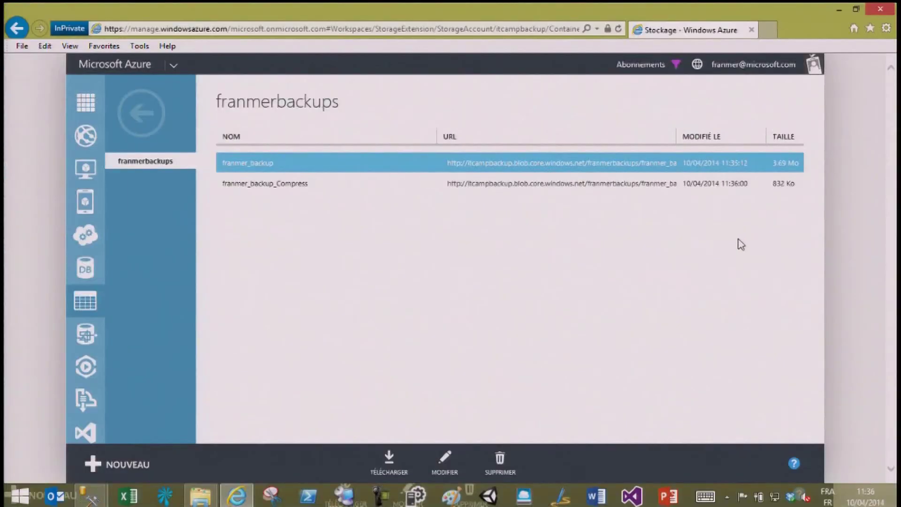
pyautogui.hotkey('ctrl', '1')
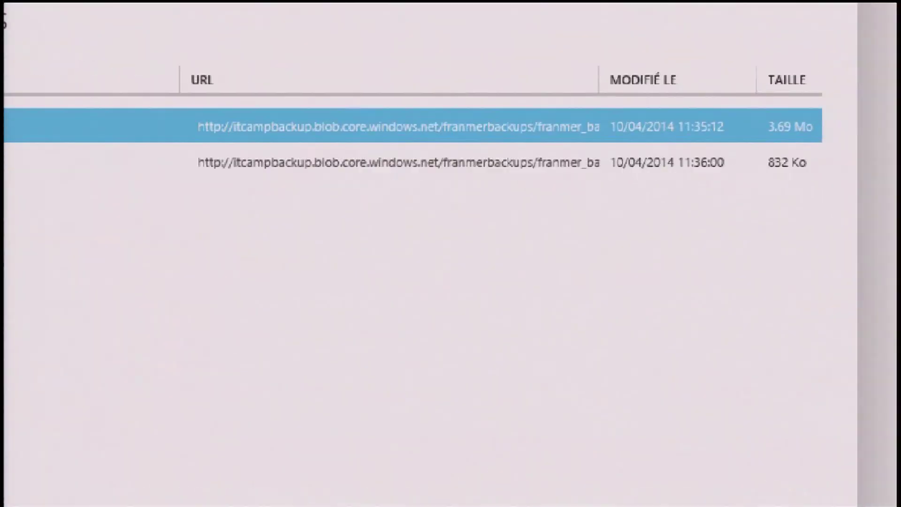
pyautogui.moveTo(790, 184); pyautogui.dragTo(767, 257)
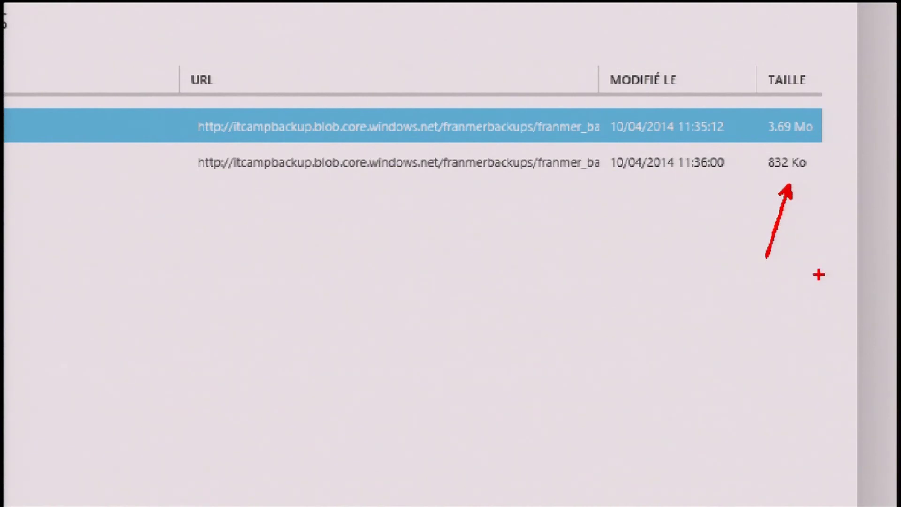